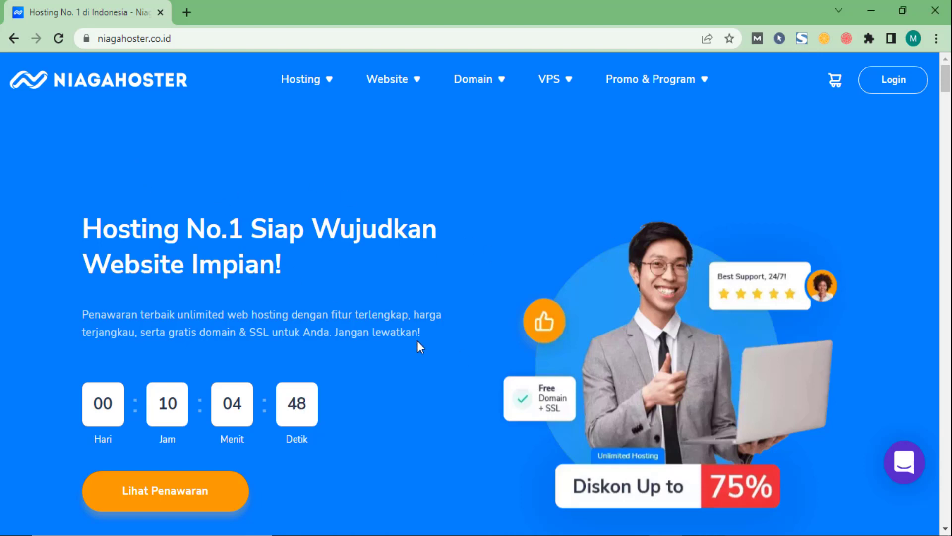
pyautogui.doubleClick(140, 43)
pyautogui.click(200, 128)
pyautogui.doubleClick(130, 39)
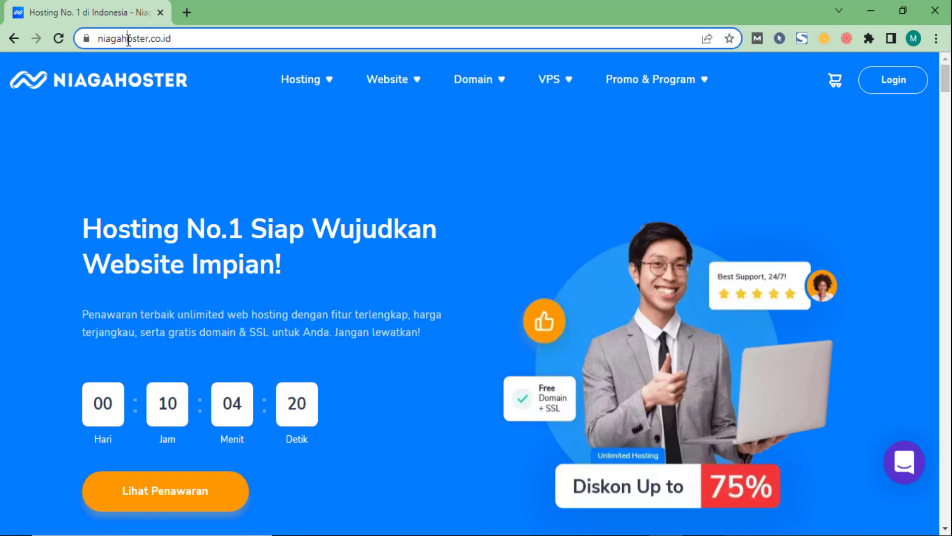
pyautogui.click(238, 39)
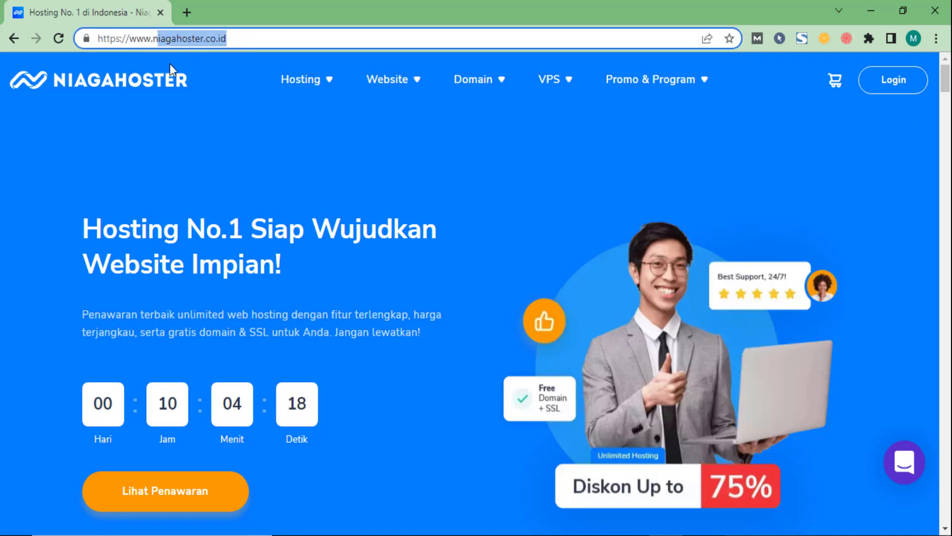
pyautogui.click(303, 160)
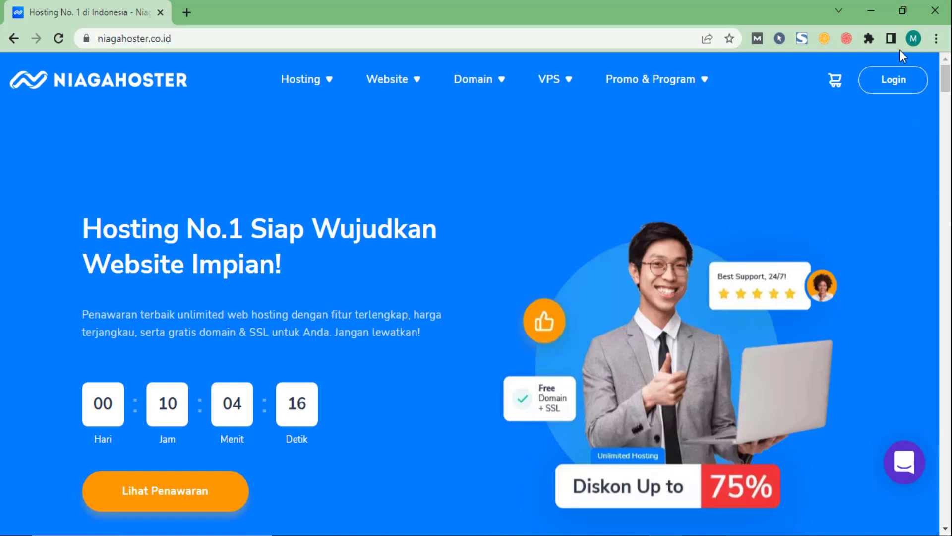
# Step: Log in to the Niagahoster member area with the Google account
pyautogui.click(908, 92)
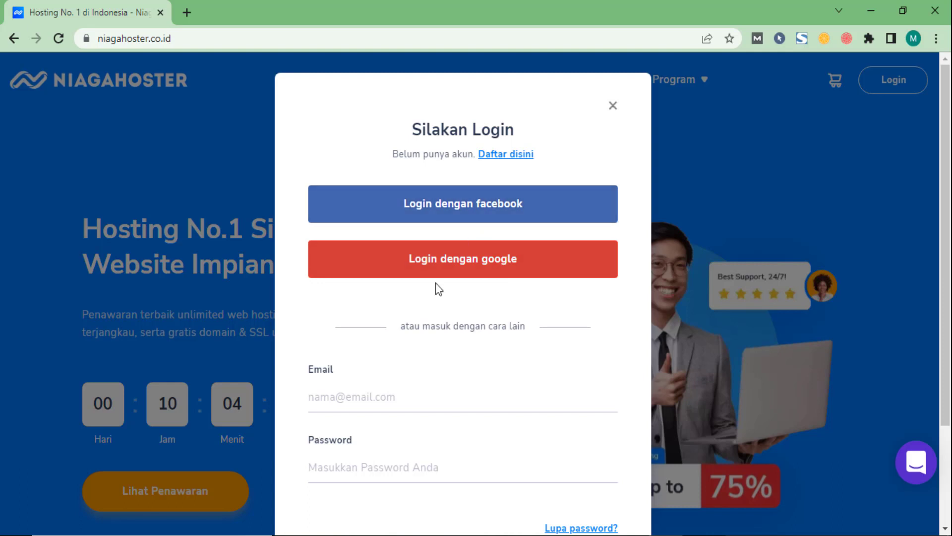
pyautogui.click(468, 271)
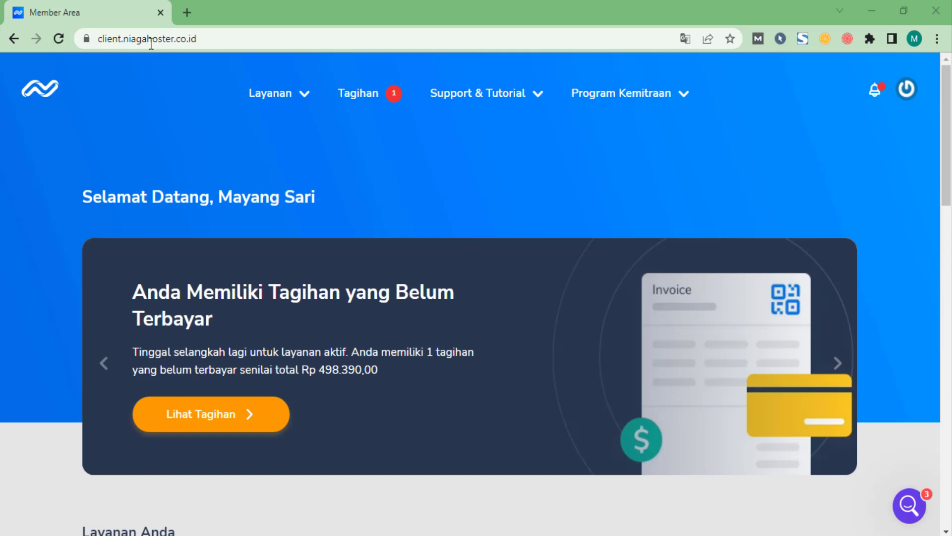
pyautogui.click(121, 38)
pyautogui.click(234, 38)
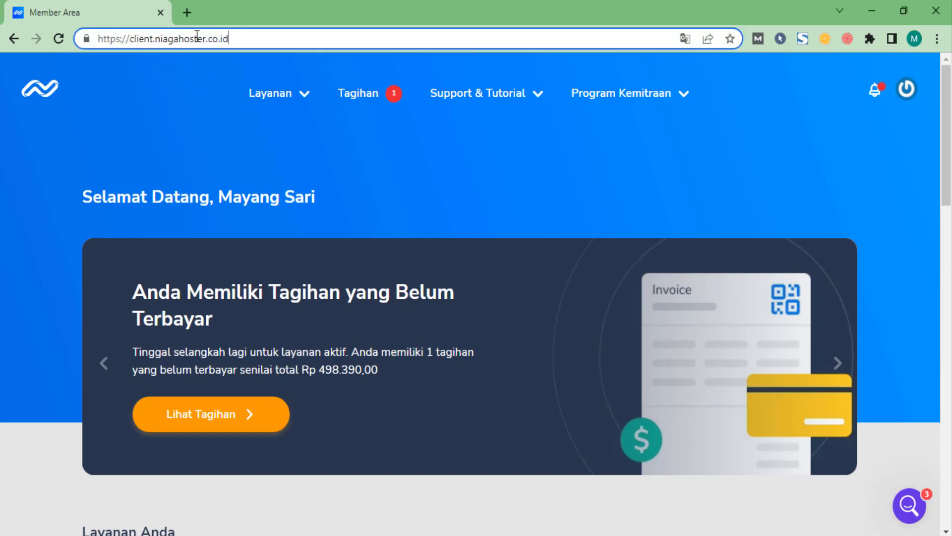
pyautogui.moveTo(228, 39); pyautogui.dragTo(130, 38)
pyautogui.click(265, 213)
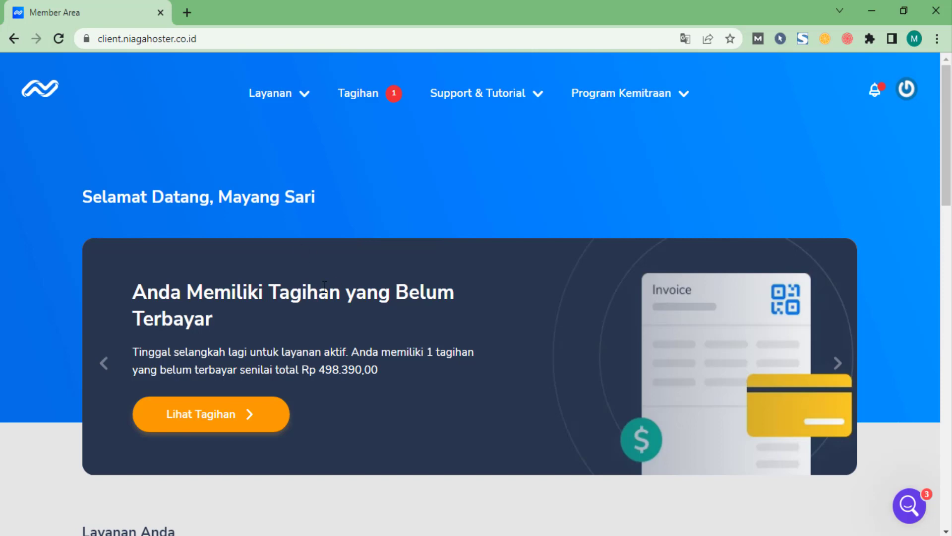
# Step: Examine the Cpanel Hosting and Domain entries under Layanan Anda and the recommended services below them
pyautogui.scroll(-5, 446, 298)
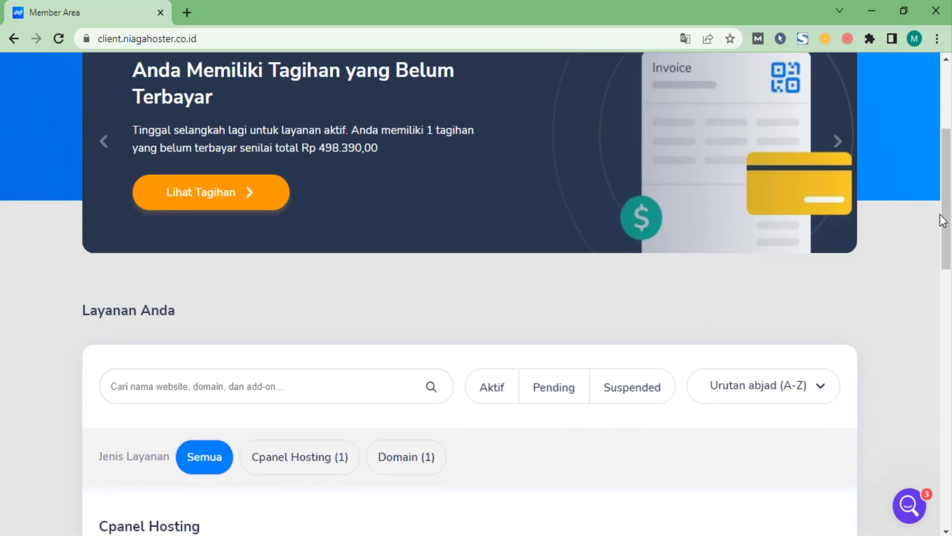
pyautogui.scroll(-3, 945, 219)
pyautogui.scroll(-4, 950, 307)
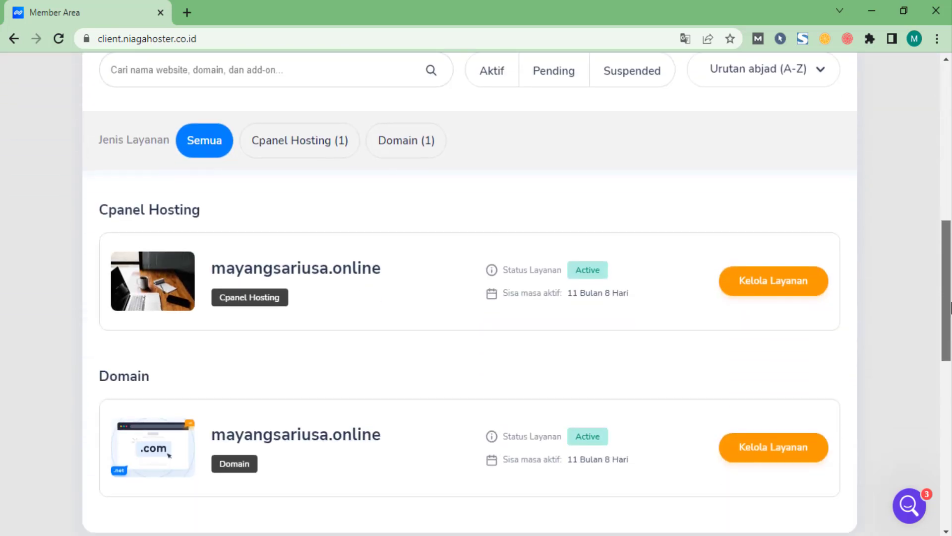
pyautogui.scroll(2, 244, 223)
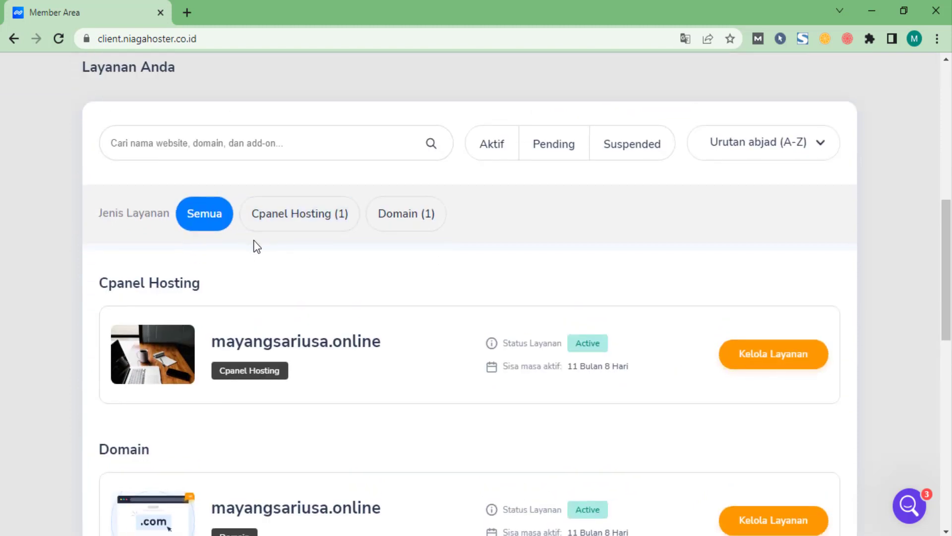
pyautogui.scroll(-2, 218, 198)
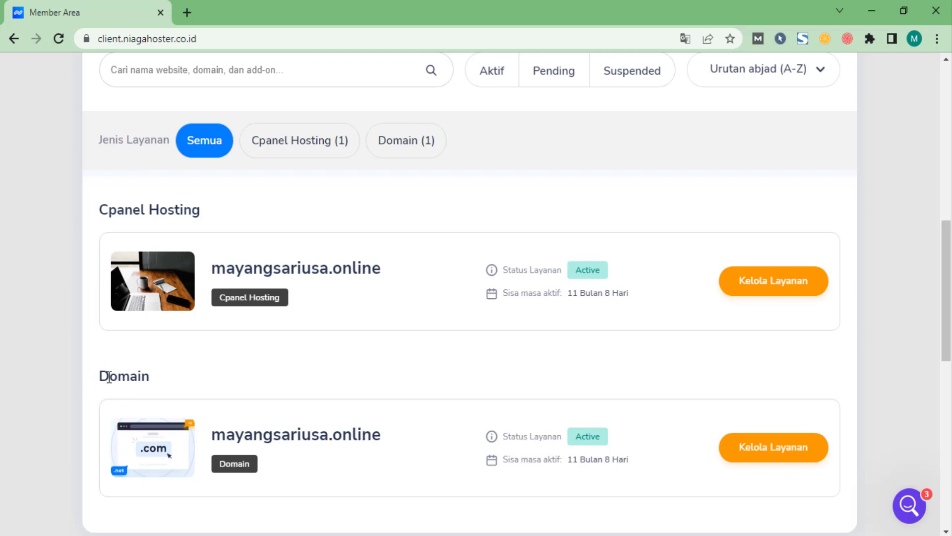
pyautogui.moveTo(109, 377); pyautogui.dragTo(379, 436)
pyautogui.click(216, 283)
pyautogui.moveTo(161, 216); pyautogui.dragTo(245, 212)
pyautogui.moveTo(254, 436); pyautogui.dragTo(338, 439)
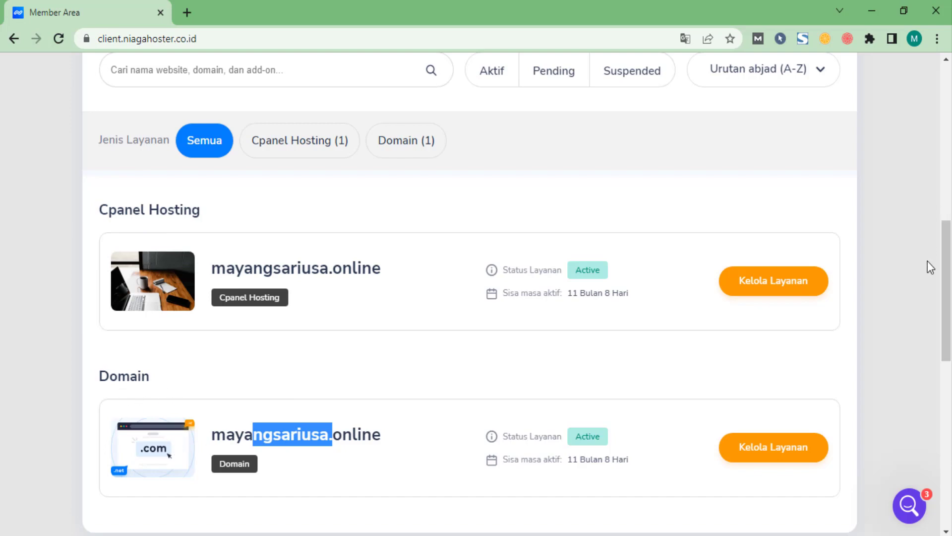
pyautogui.moveTo(946, 271); pyautogui.dragTo(950, 431)
pyautogui.moveTo(83, 98); pyautogui.dragTo(326, 144)
pyautogui.click(329, 119)
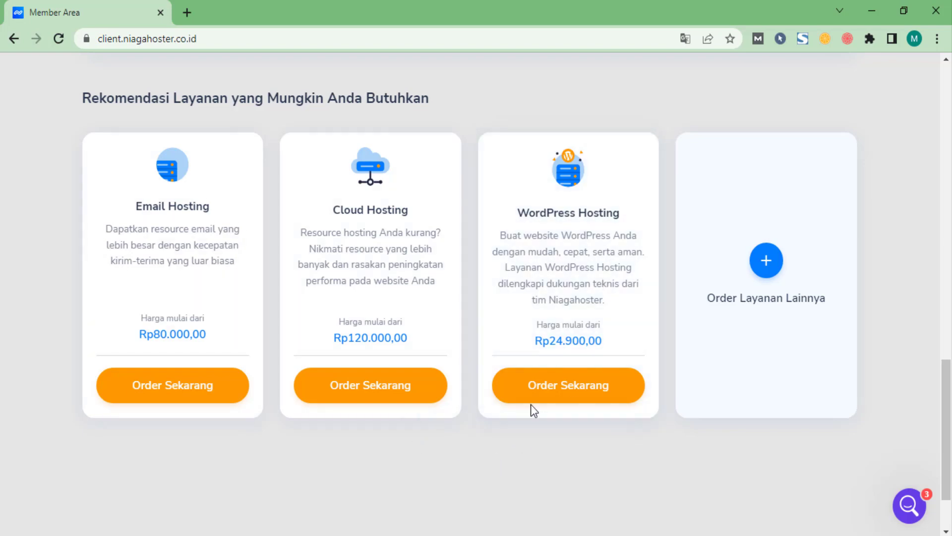
# Step: Filter the service list by Cpanel Hosting and by Domain, and return it to showing all services
pyautogui.scroll(7, 471, 412)
pyautogui.scroll(2, 471, 415)
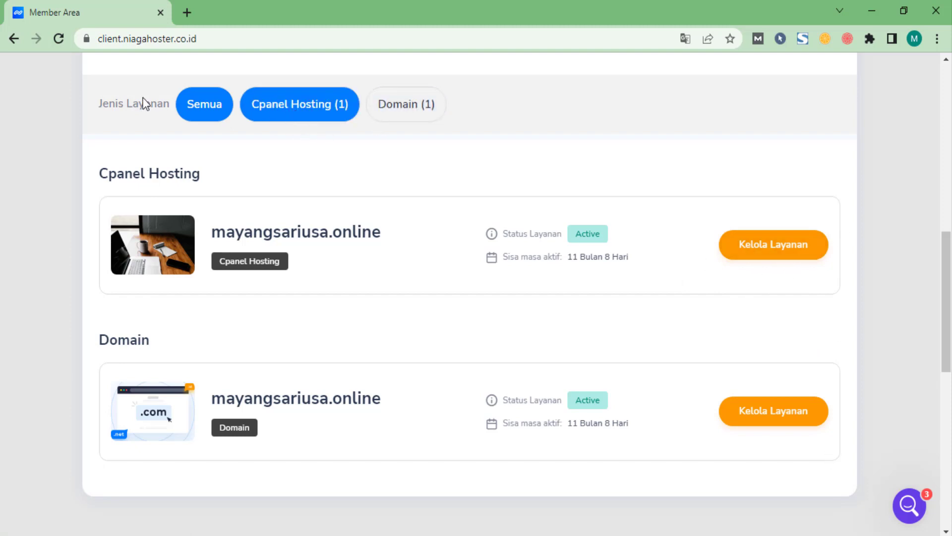
pyautogui.click(299, 123)
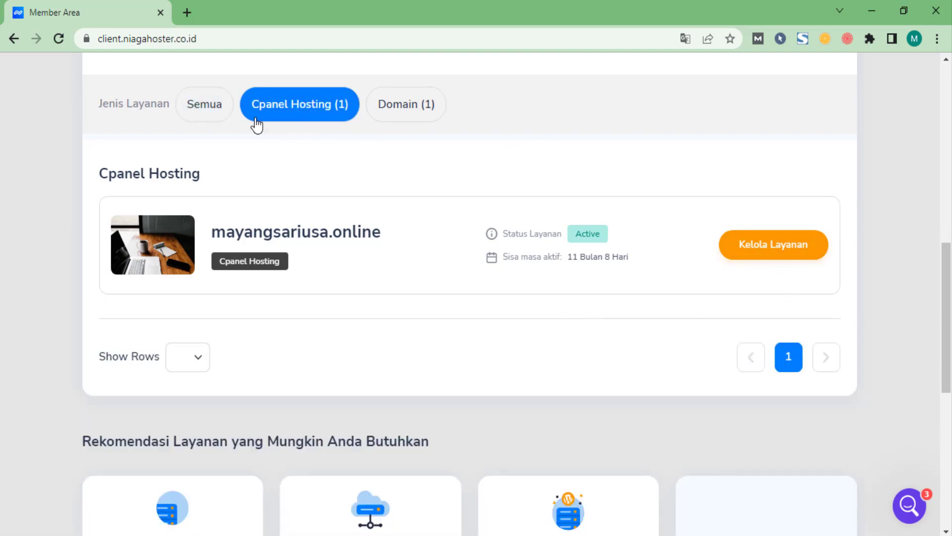
pyautogui.click(402, 119)
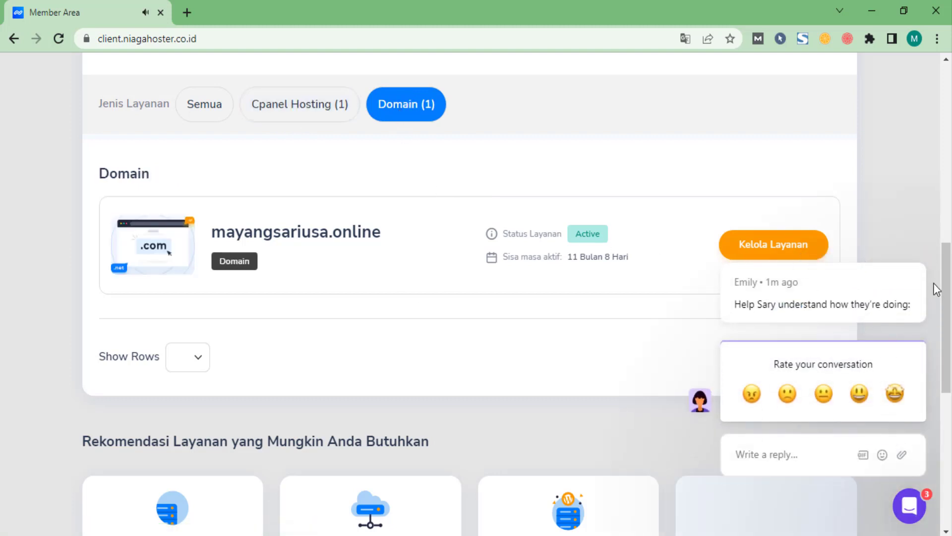
pyautogui.click(922, 264)
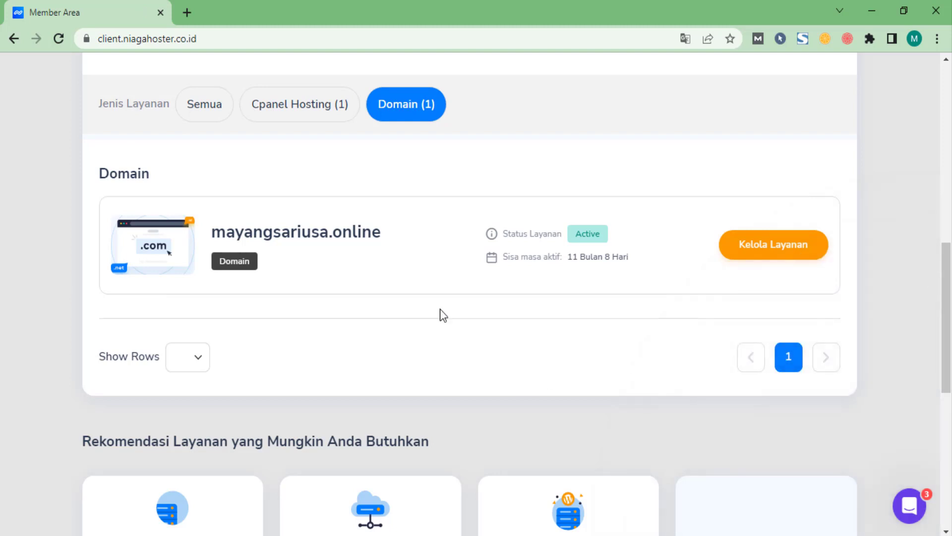
pyautogui.click(218, 110)
pyautogui.click(190, 118)
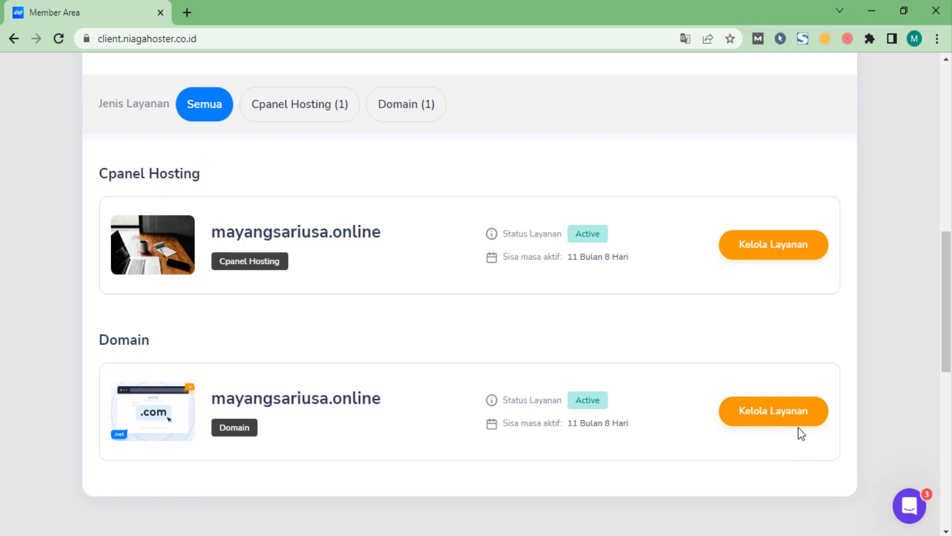
# Step: Open the management page of the .online domain from the Domain entry in the service list
pyautogui.click(776, 419)
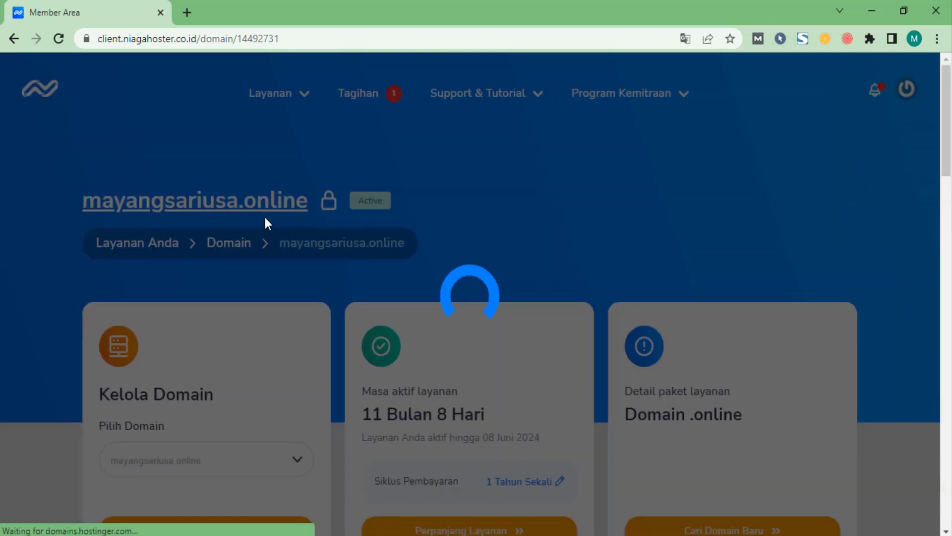
pyautogui.scroll(-1, 238, 240)
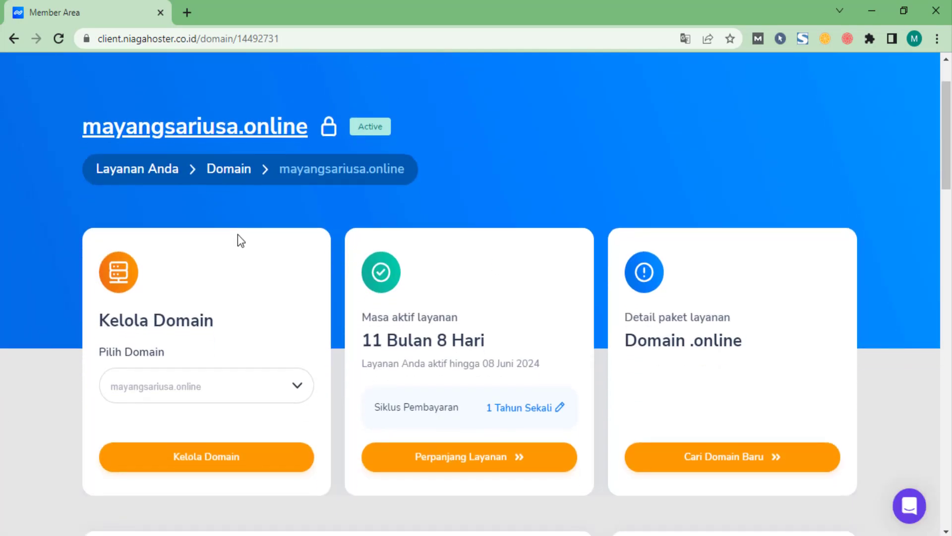
pyautogui.scroll(1, 298, 227)
pyautogui.scroll(-1, 395, 286)
pyautogui.scroll(-2, 395, 287)
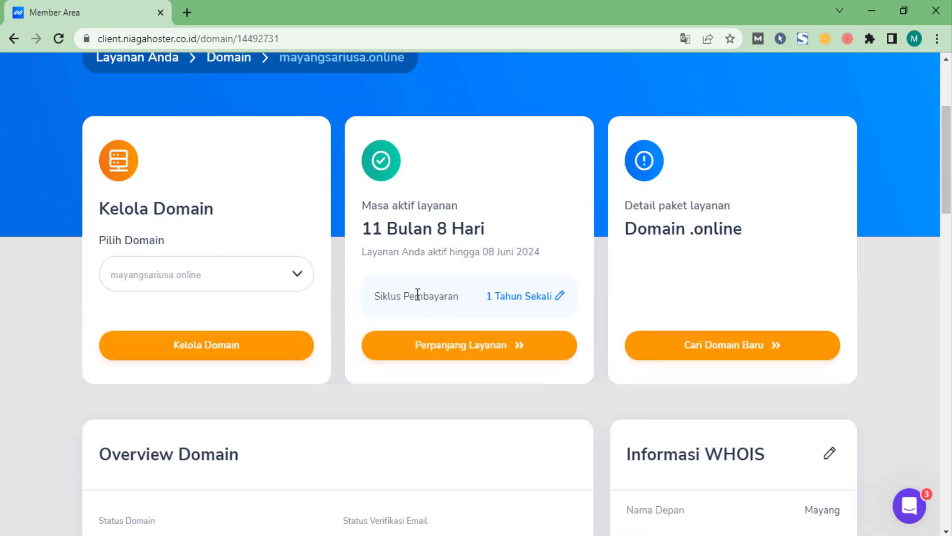
# Step: Check which domains can be chosen under Pilih Domain in the Kelola Domain card
pyautogui.click(198, 239)
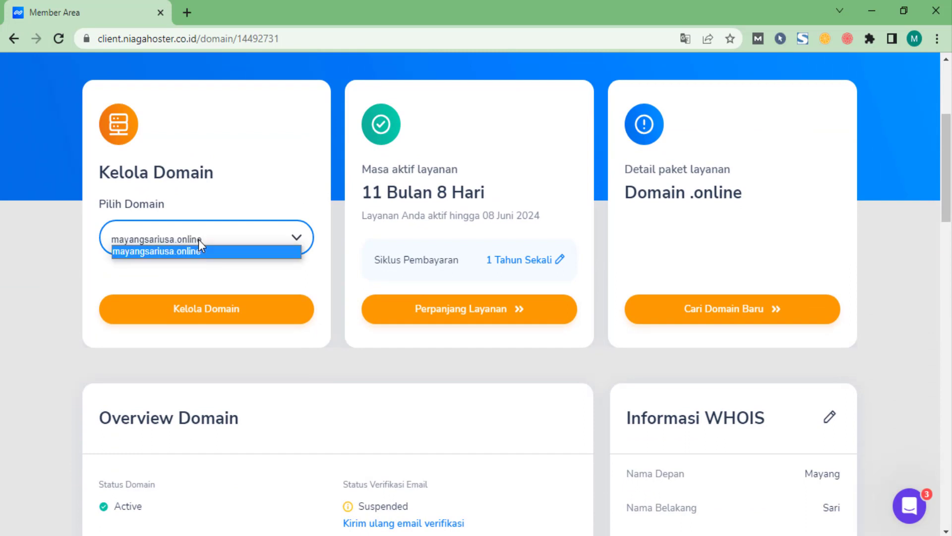
pyautogui.click(130, 215)
pyautogui.click(170, 241)
pyautogui.click(236, 246)
pyautogui.click(251, 243)
pyautogui.click(248, 203)
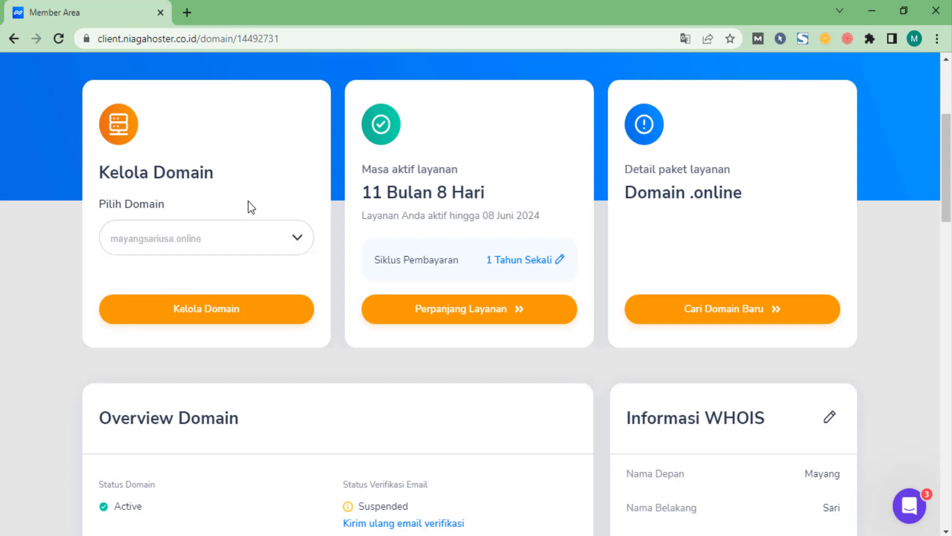
pyautogui.click(272, 248)
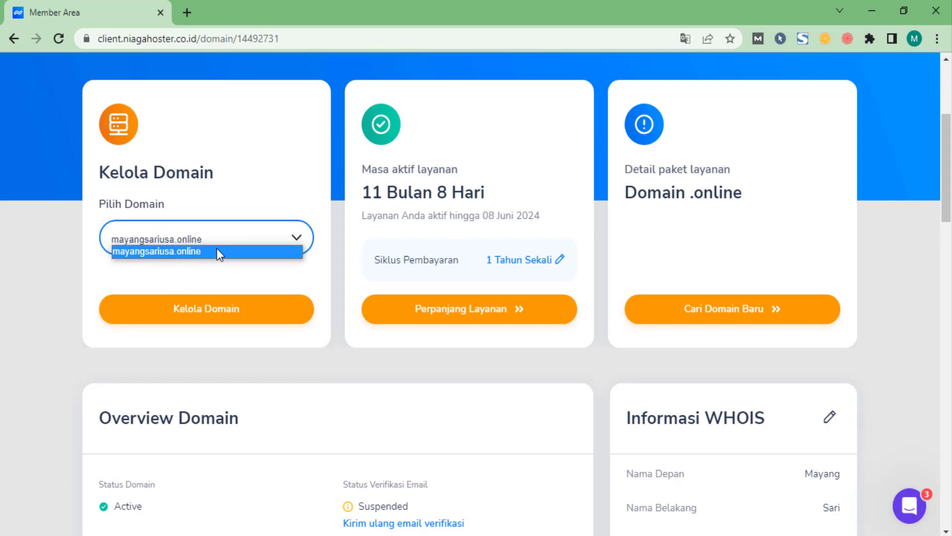
pyautogui.click(395, 198)
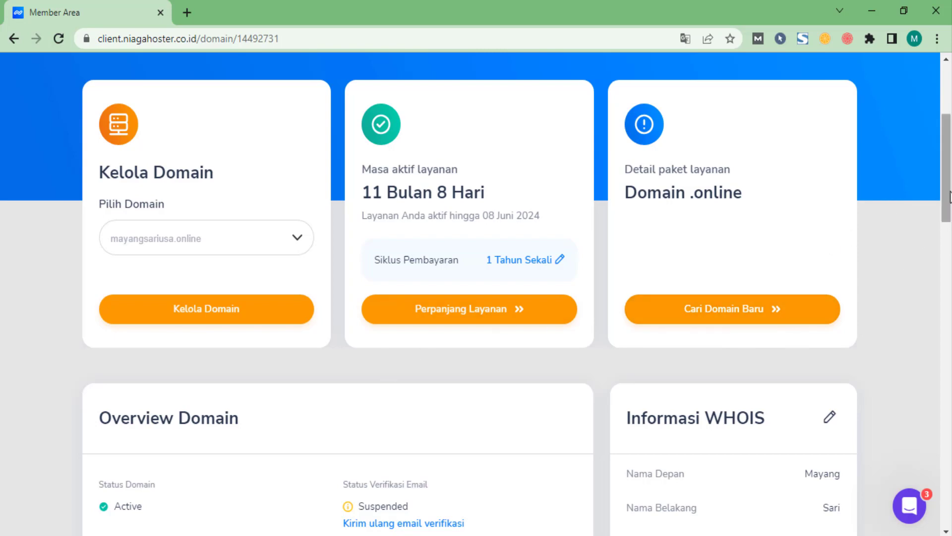
# Step: Review the domain's overview, WHOIS information, DNS Management and Transfer Domain sections, and return to the start of the page
pyautogui.moveTo(951, 197); pyautogui.dragTo(950, 278)
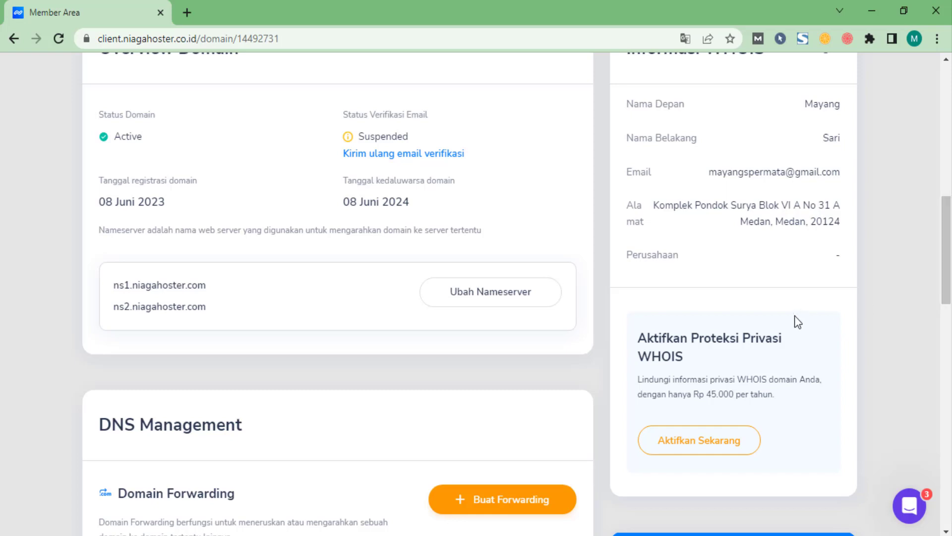
pyautogui.scroll(-6, 795, 315)
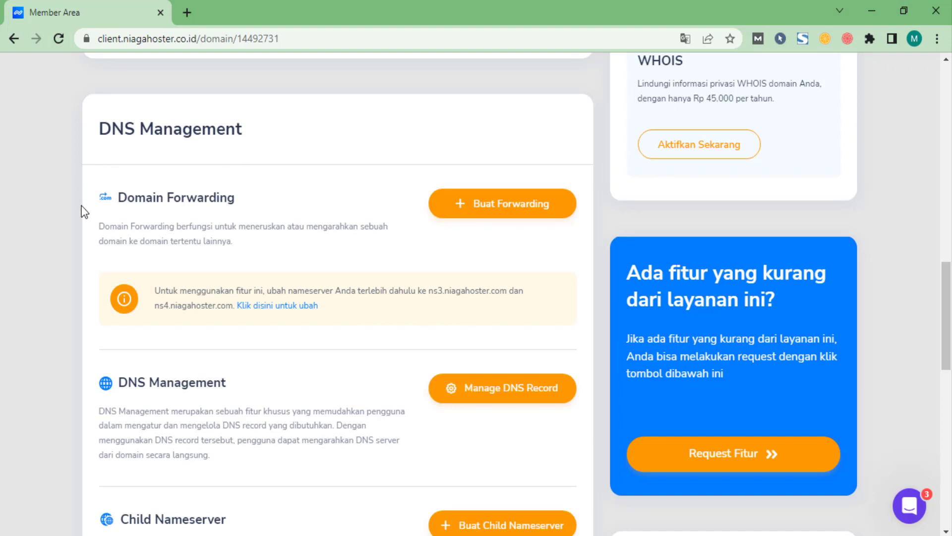
pyautogui.scroll(-3, 263, 260)
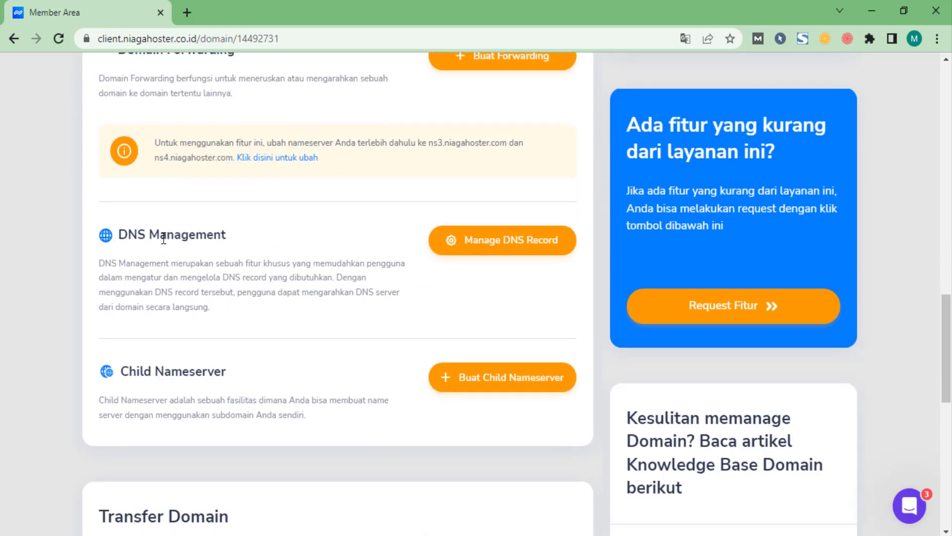
pyautogui.scroll(-3, 236, 260)
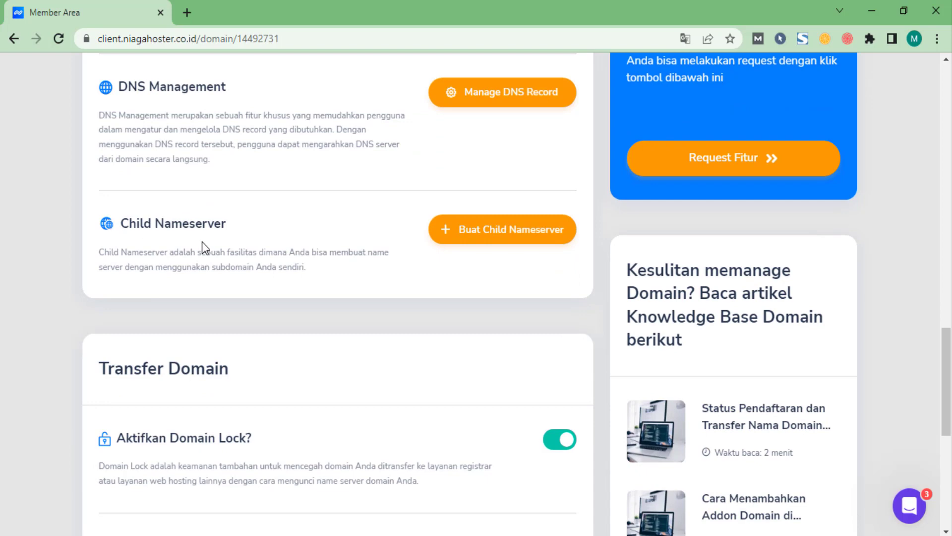
pyautogui.scroll(-6, 233, 234)
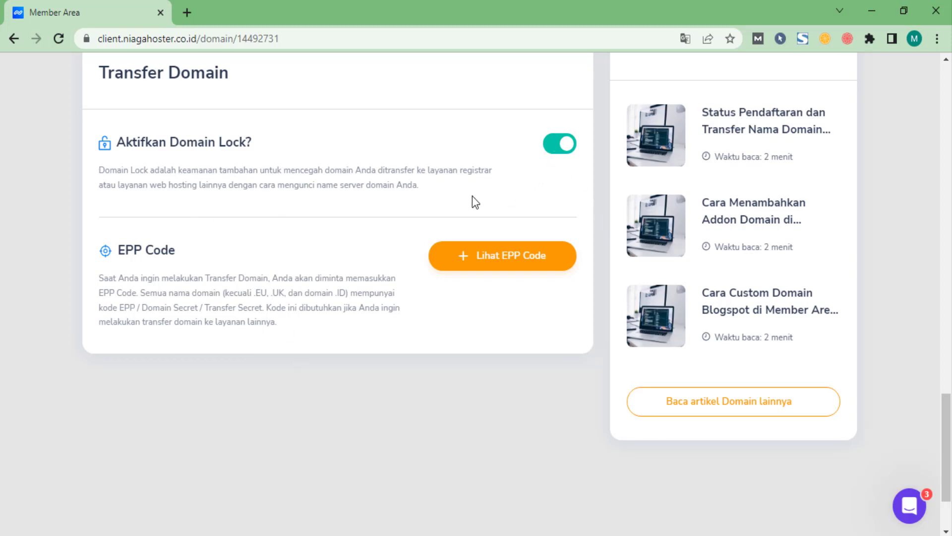
pyautogui.scroll(2, 453, 245)
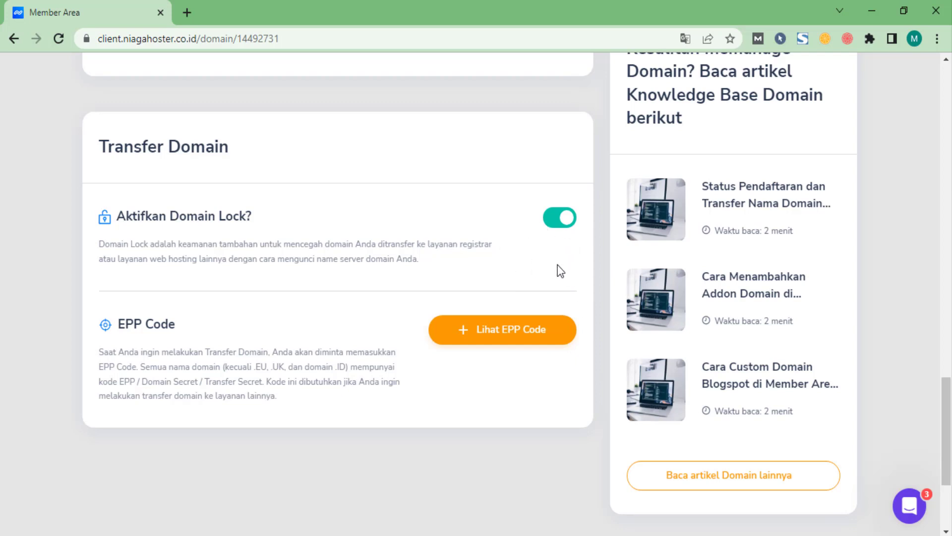
pyautogui.scroll(13, 555, 275)
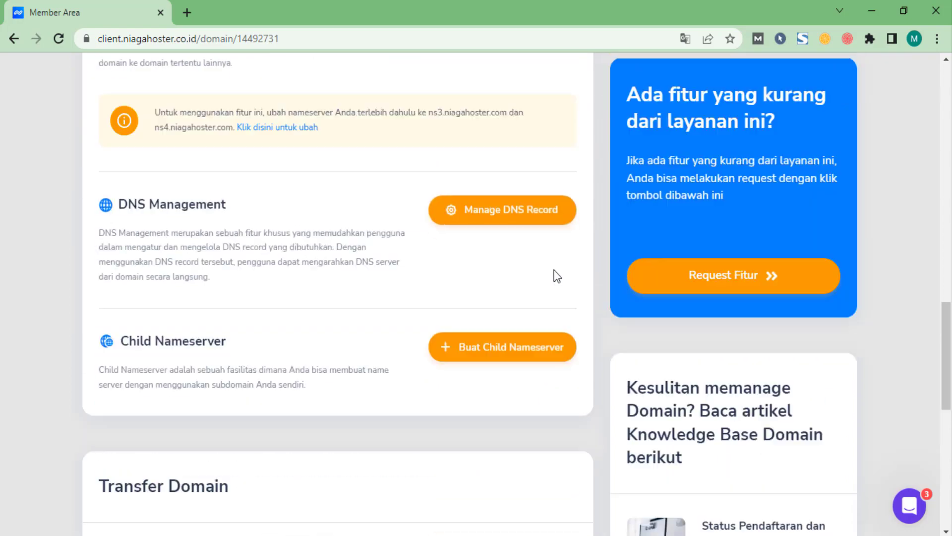
pyautogui.scroll(9, 446, 311)
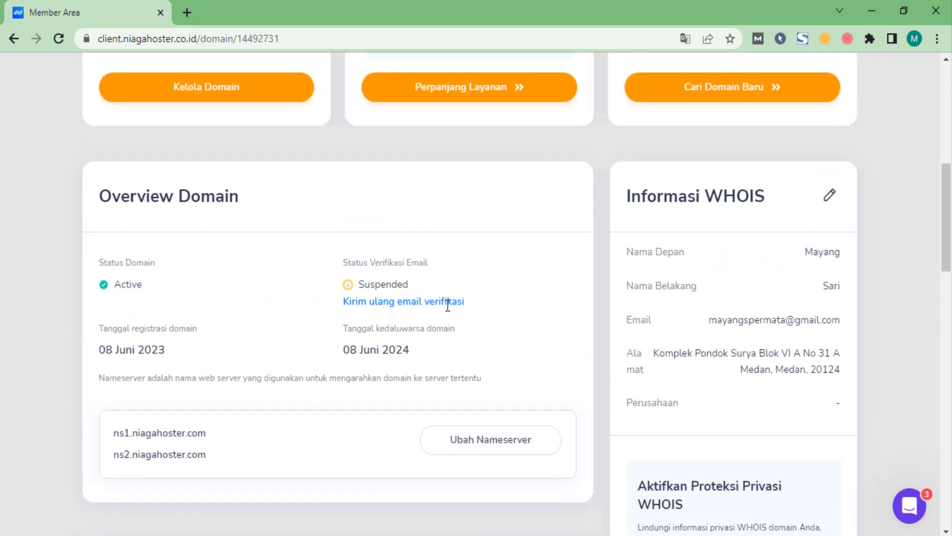
pyautogui.scroll(3, 347, 277)
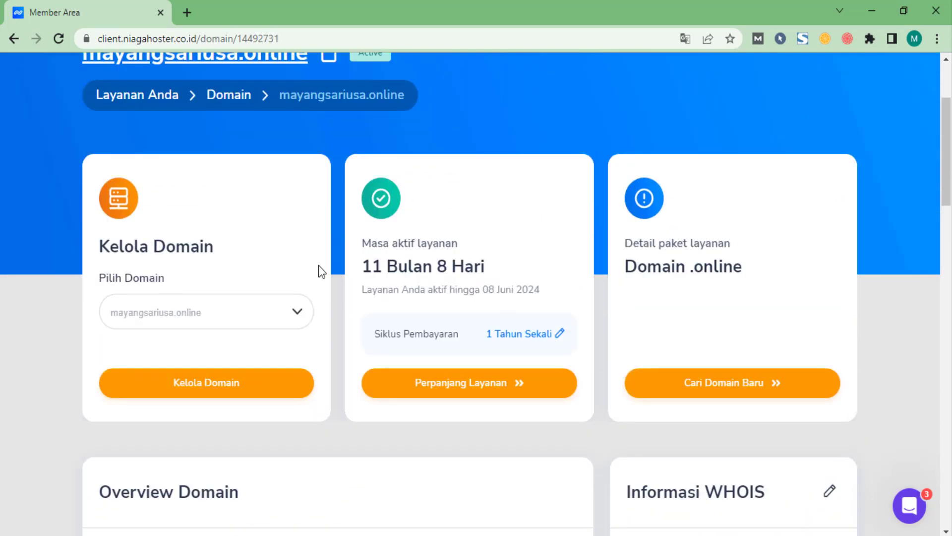
pyautogui.scroll(-2, 368, 293)
pyautogui.scroll(6, 374, 306)
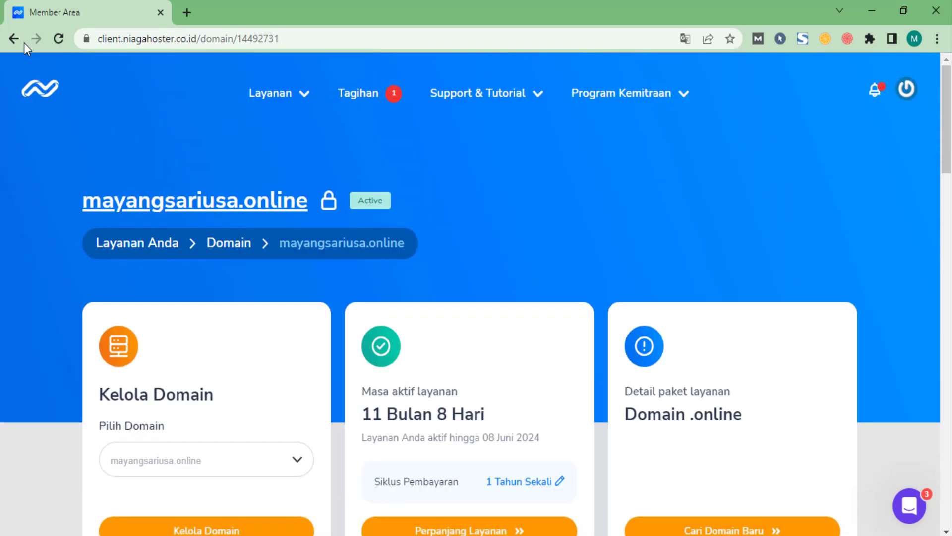
# Step: Return to the service list, open the management page of the Cpanel Hosting service, and view its Kelola Hosting, active period and package cards
pyautogui.click(11, 38)
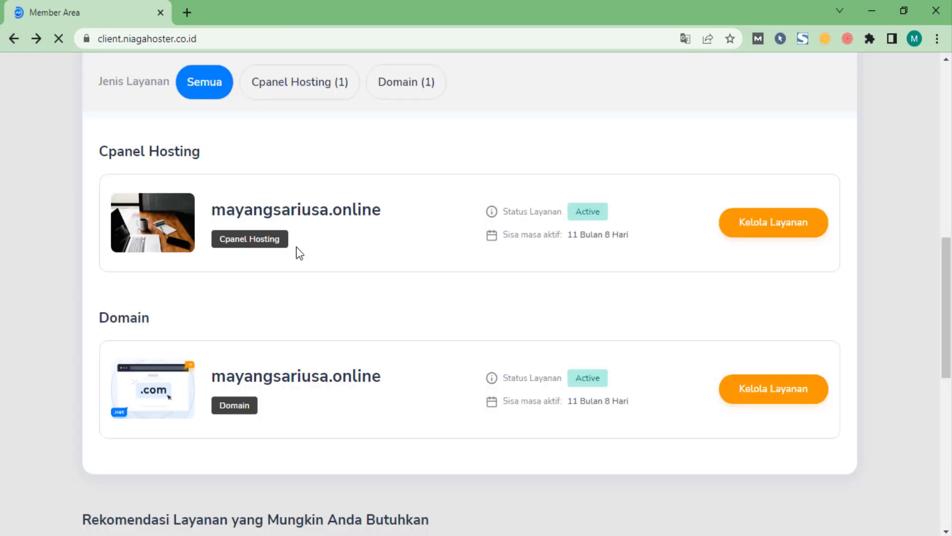
pyautogui.click(769, 235)
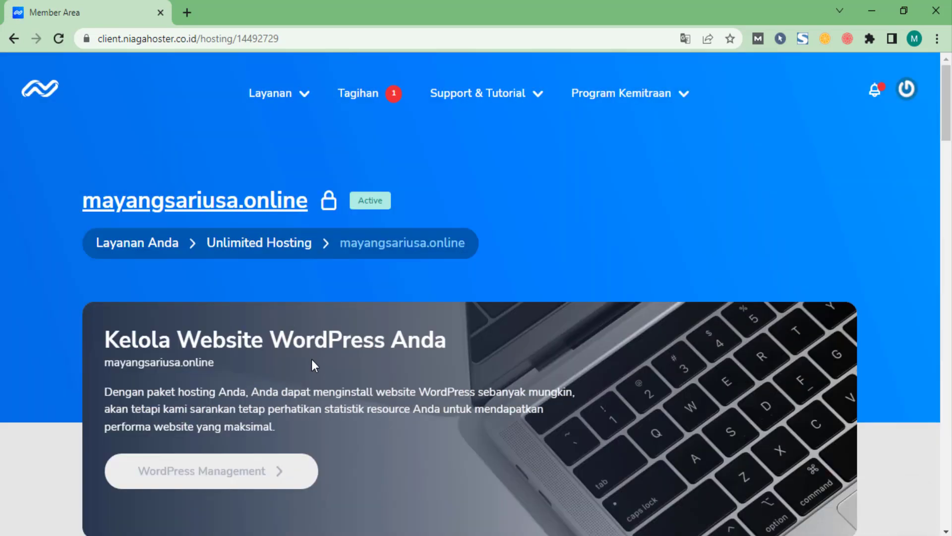
pyautogui.scroll(-2, 305, 355)
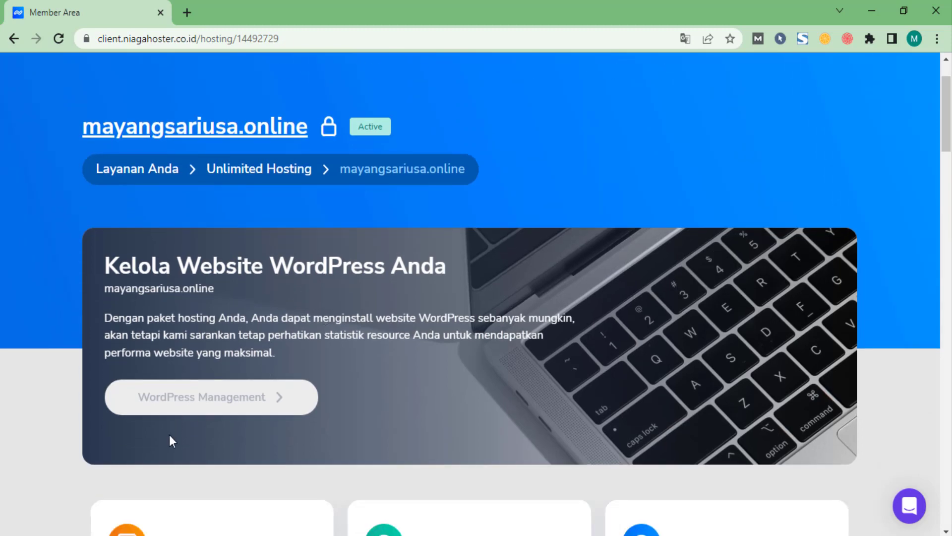
pyautogui.scroll(-4, 290, 377)
pyautogui.scroll(-3, 387, 350)
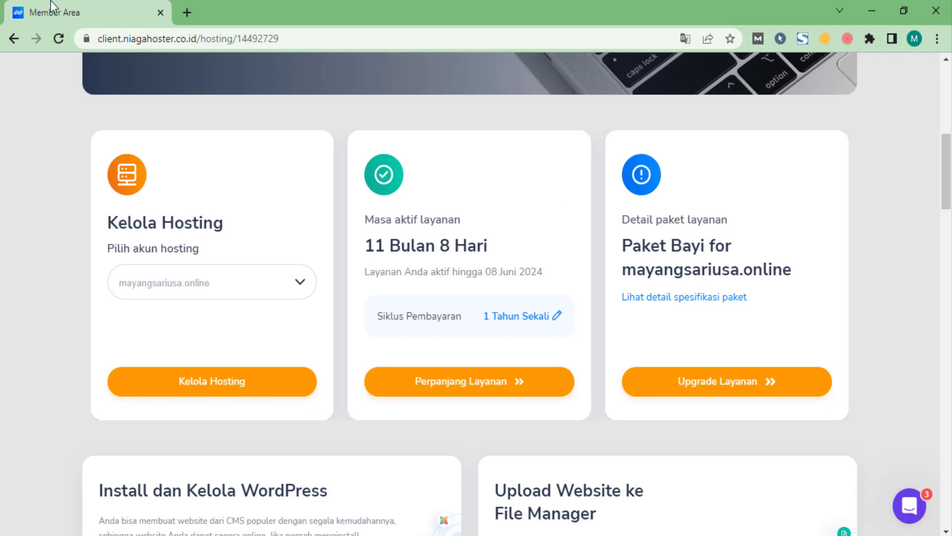
# Step: Open niagahoster.co.id in a new browser tab and return to the hosting management page in the Member Area
pyautogui.click(188, 15)
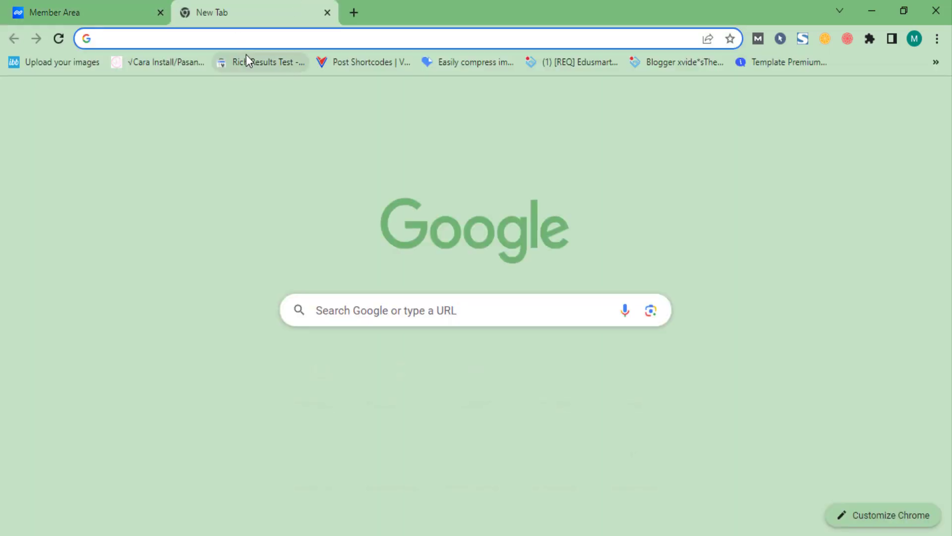
pyautogui.write('niaga')
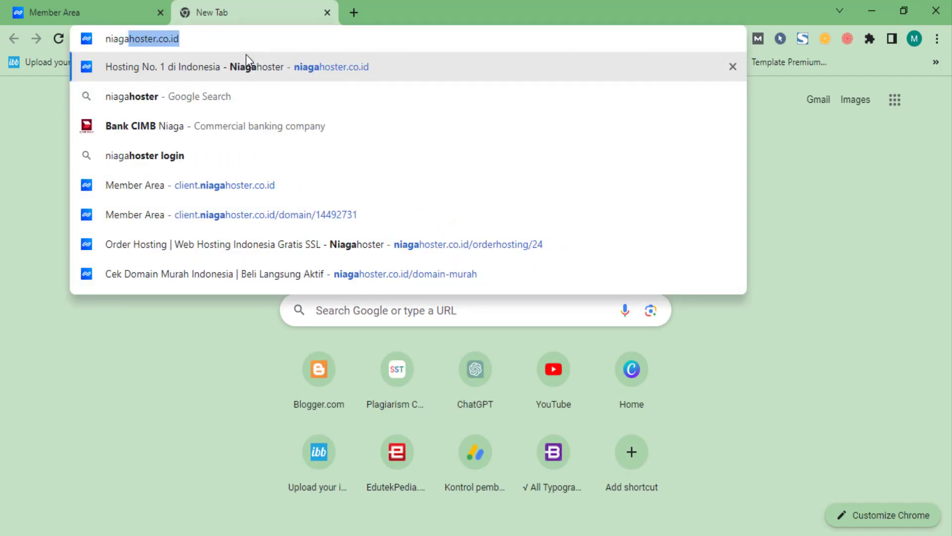
pyautogui.press('Return')
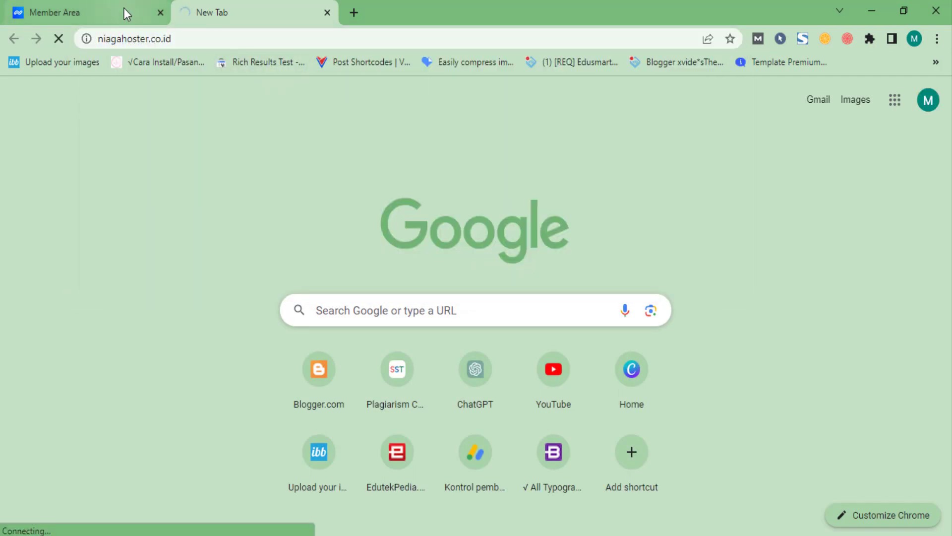
pyautogui.click(124, 8)
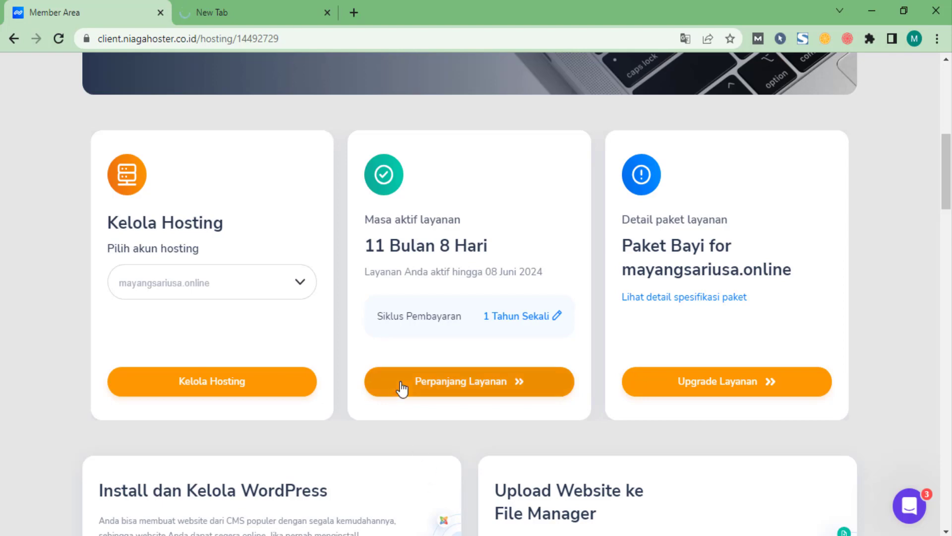
# Step: Open the Install WordPress form, review its domain, sub-directory, title and description fields, and close it without filling anything in
pyautogui.scroll(-4, 362, 386)
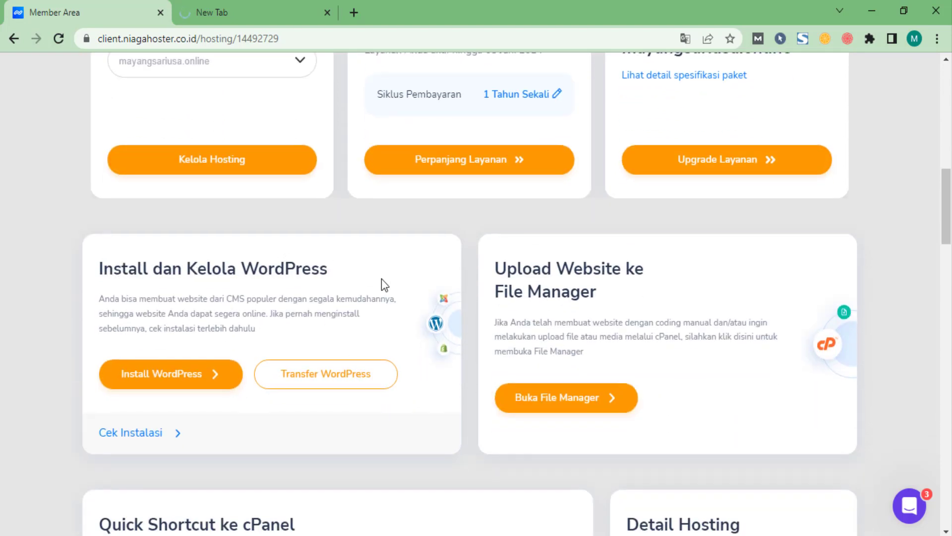
pyautogui.click(154, 377)
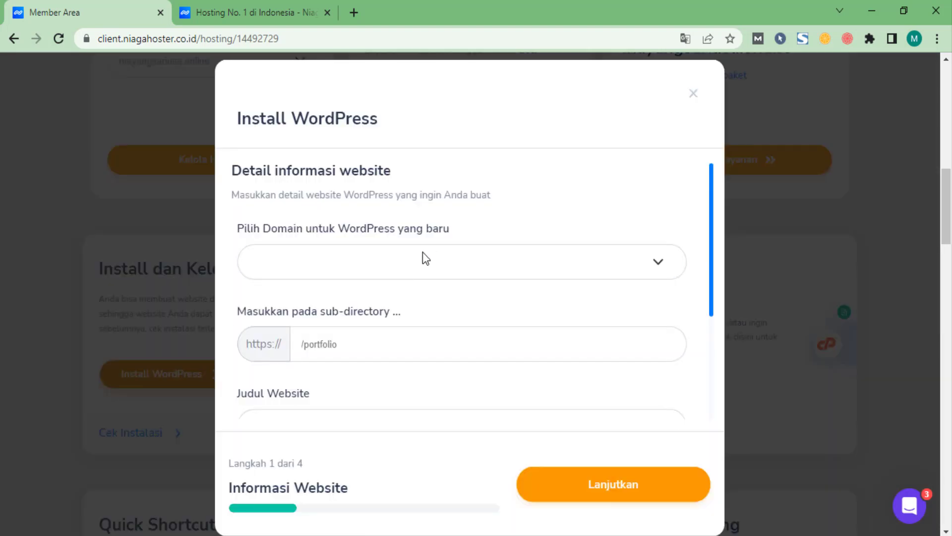
pyautogui.scroll(-3, 354, 303)
pyautogui.scroll(3, 364, 338)
pyautogui.scroll(-3, 371, 350)
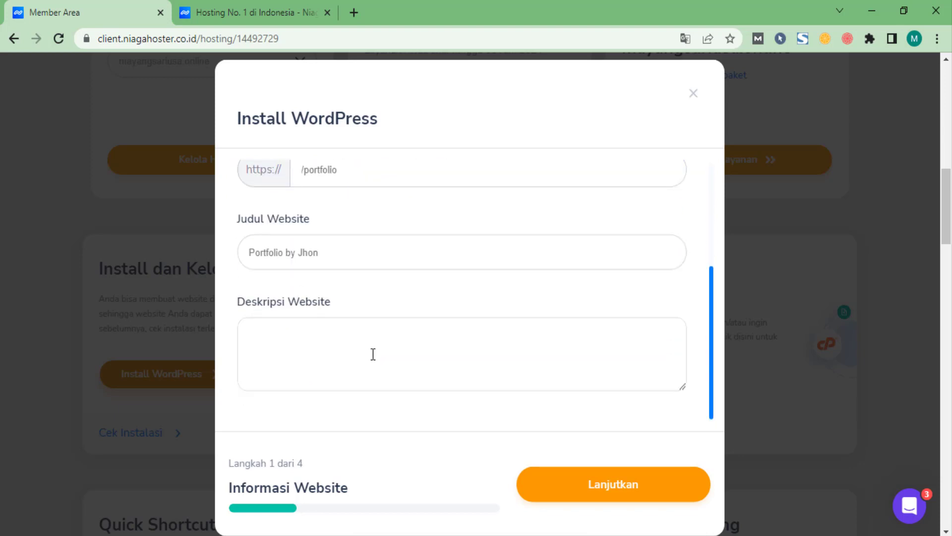
pyautogui.scroll(5, 355, 332)
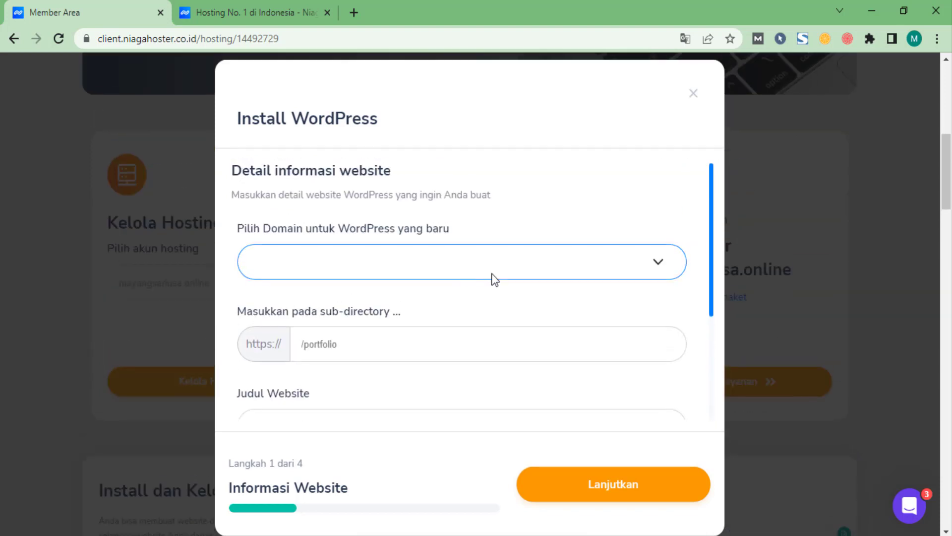
pyautogui.click(330, 344)
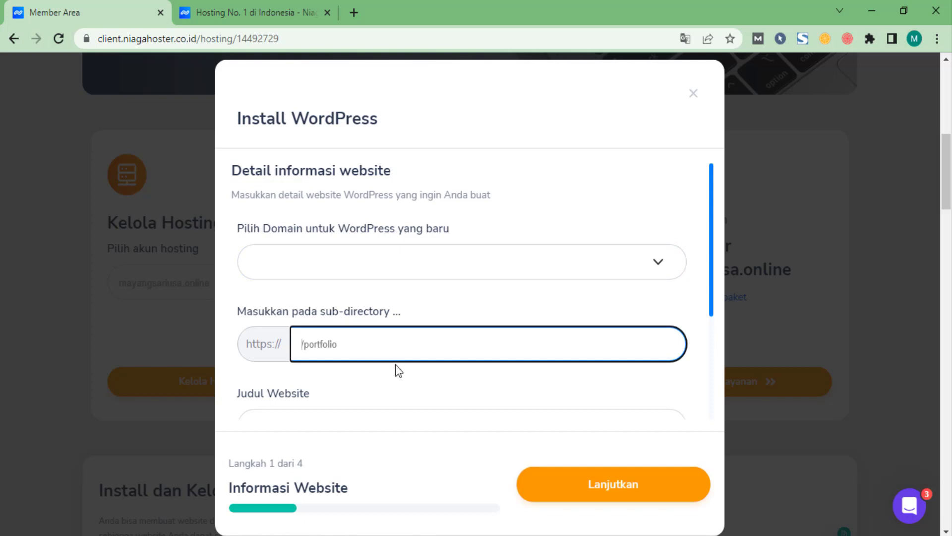
pyautogui.scroll(-3, 486, 405)
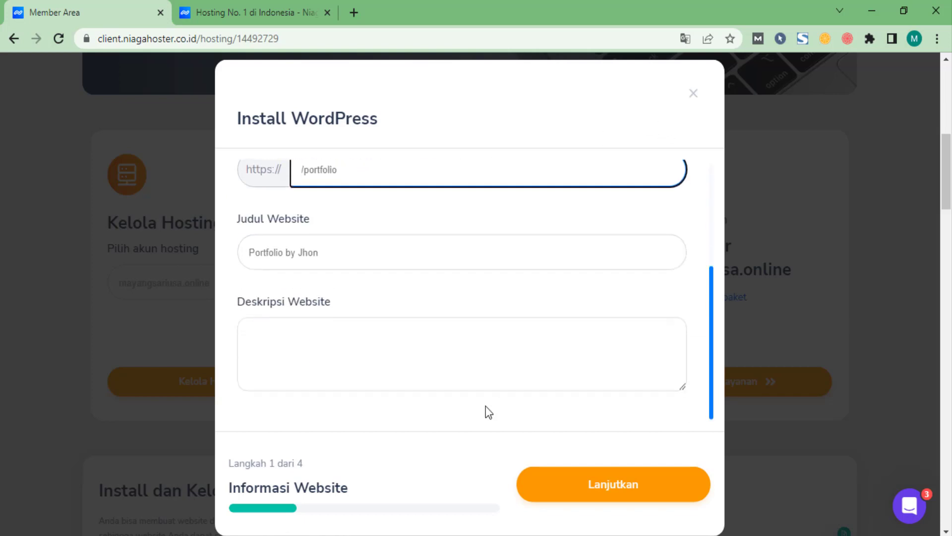
pyautogui.scroll(-4, 483, 334)
pyautogui.scroll(8, 624, 289)
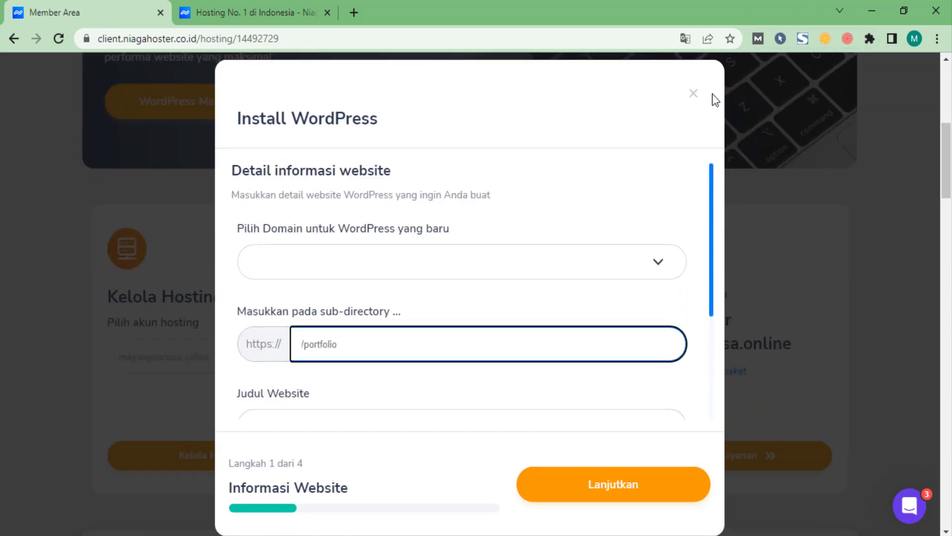
pyautogui.click(694, 95)
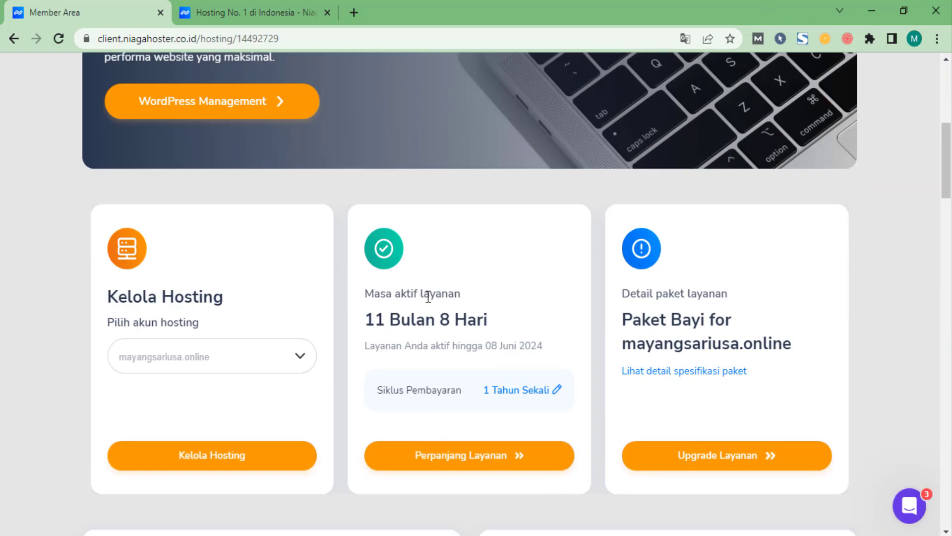
# Step: Open the cPanel File Manager from the Upload Website ke File Manager card
pyautogui.scroll(-7, 428, 297)
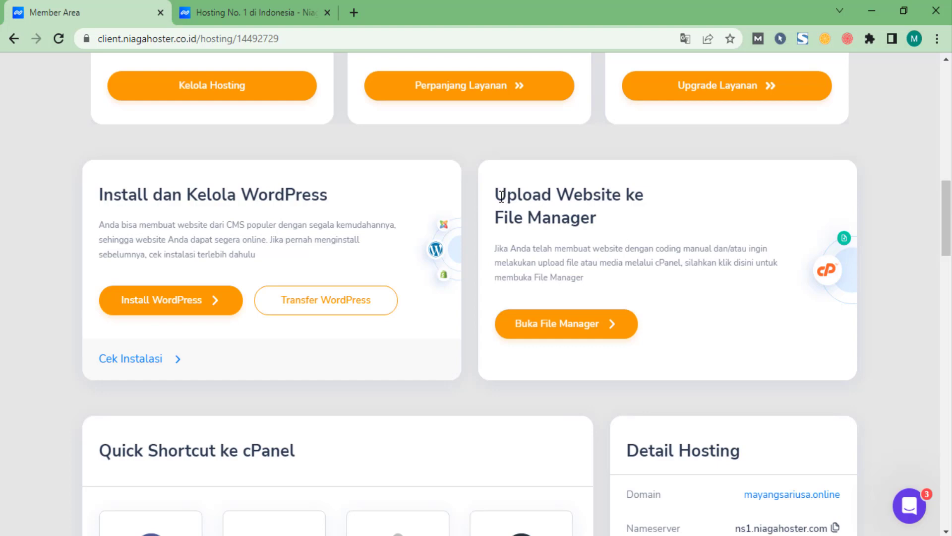
pyautogui.moveTo(501, 196); pyautogui.dragTo(548, 222)
pyautogui.click(552, 221)
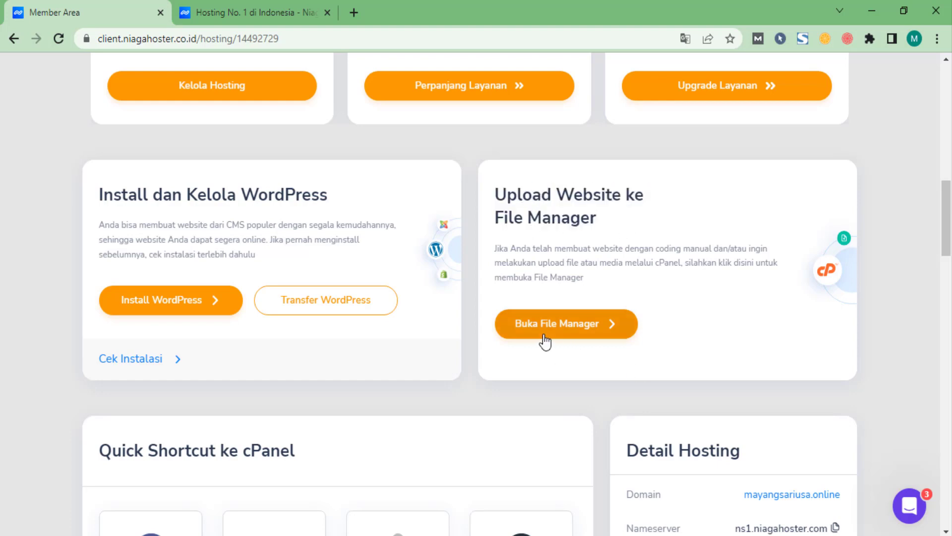
pyautogui.click(568, 333)
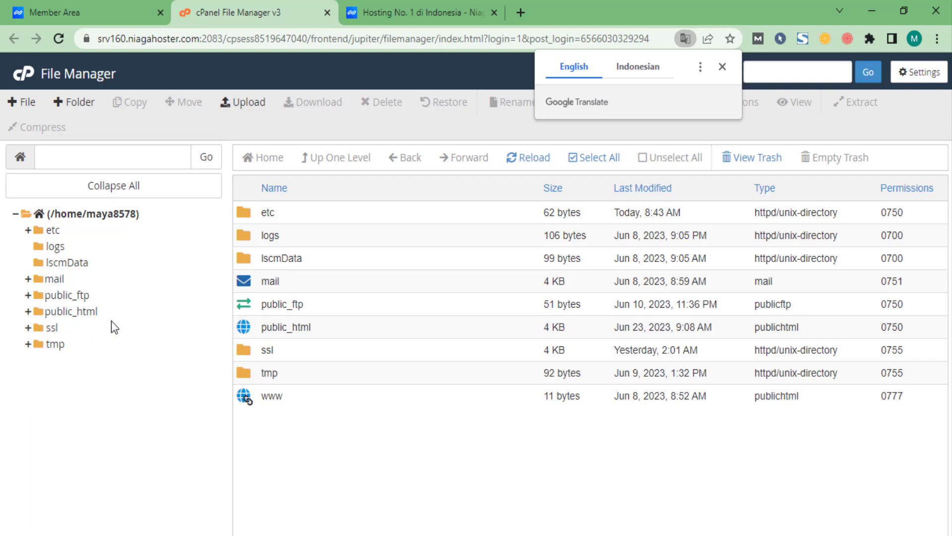
# Step: Return to the Member Area hosting page and examine the Quick Shortcut ke cPanel tools alongside the Detail Hosting and Akun cPanel sections
pyautogui.click(102, 1)
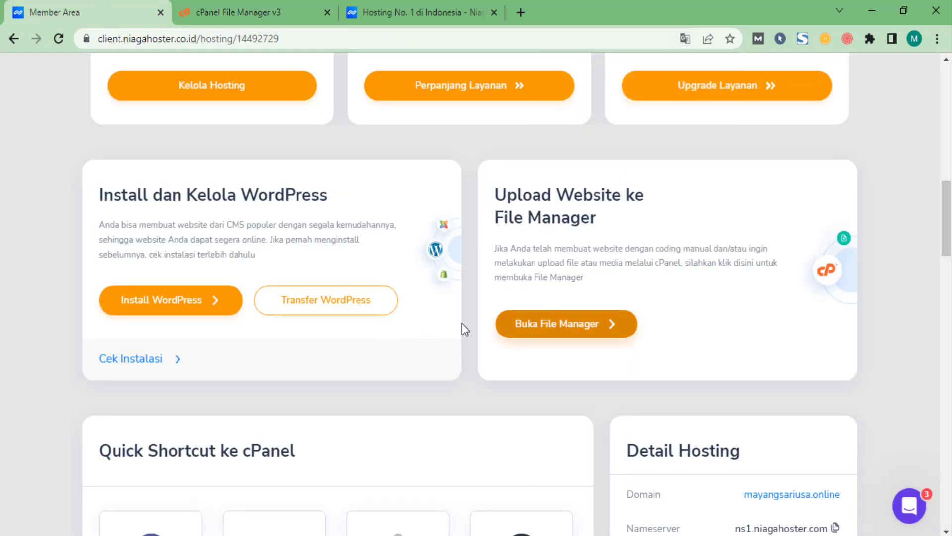
pyautogui.scroll(-7, 463, 328)
pyautogui.scroll(3, 467, 323)
pyautogui.scroll(-3, 467, 323)
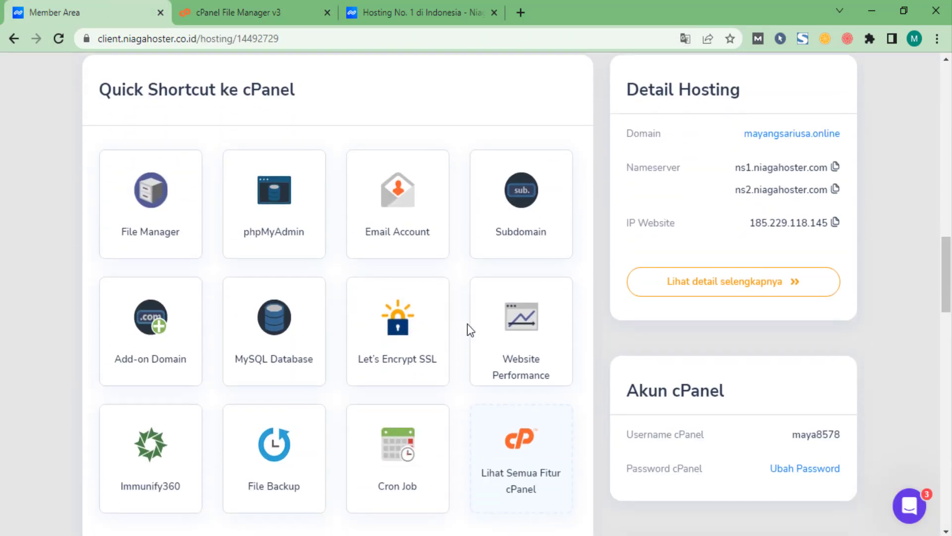
pyautogui.scroll(3, 467, 324)
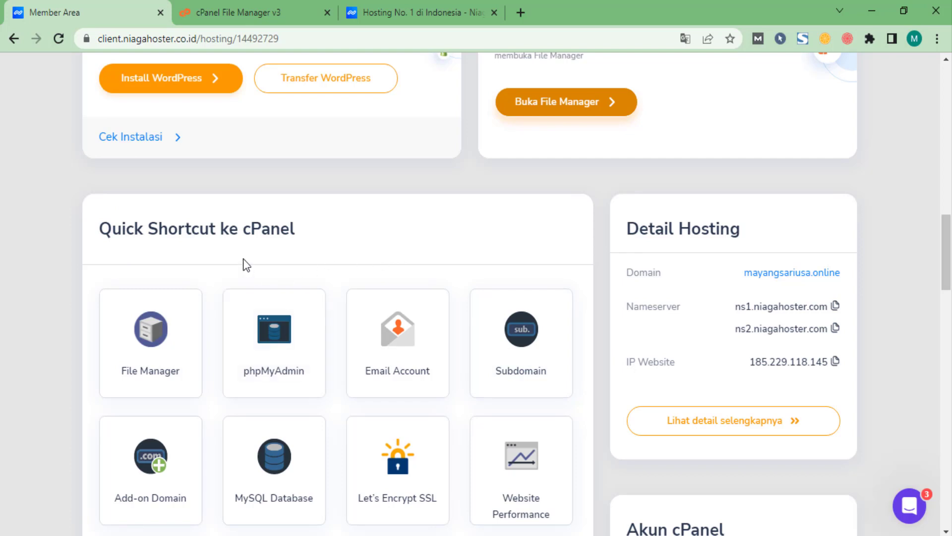
pyautogui.scroll(-1, 258, 283)
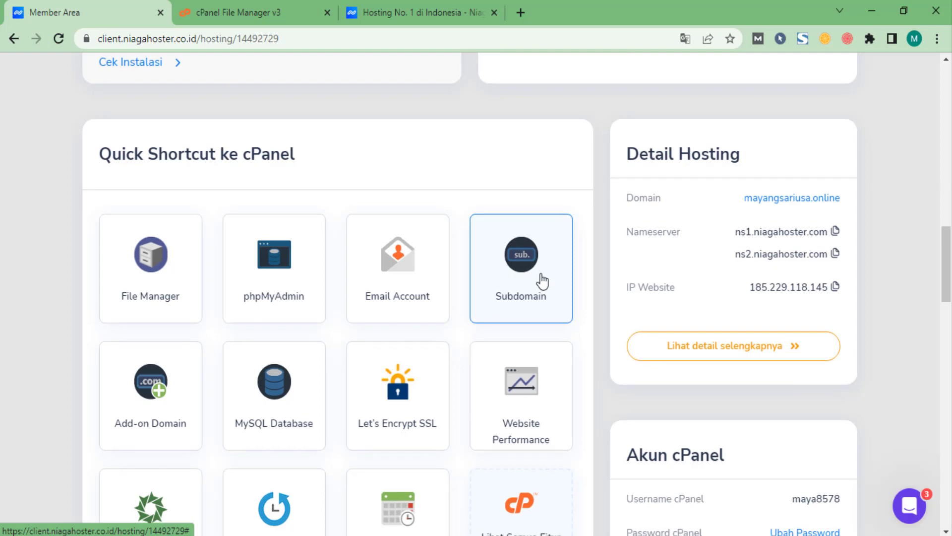
pyautogui.scroll(-2, 542, 279)
pyautogui.scroll(-2, 542, 281)
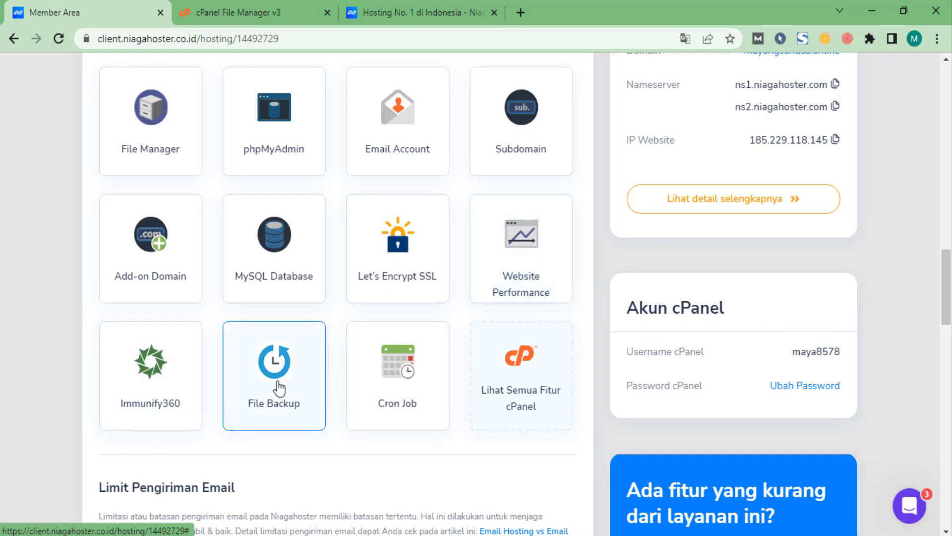
pyautogui.scroll(-1, 520, 372)
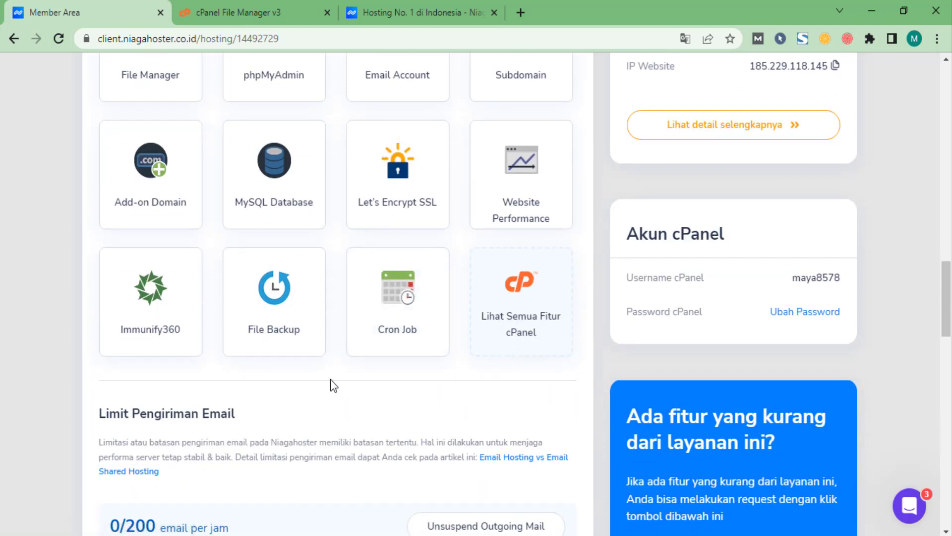
pyautogui.scroll(1, 472, 376)
pyautogui.scroll(-1, 480, 364)
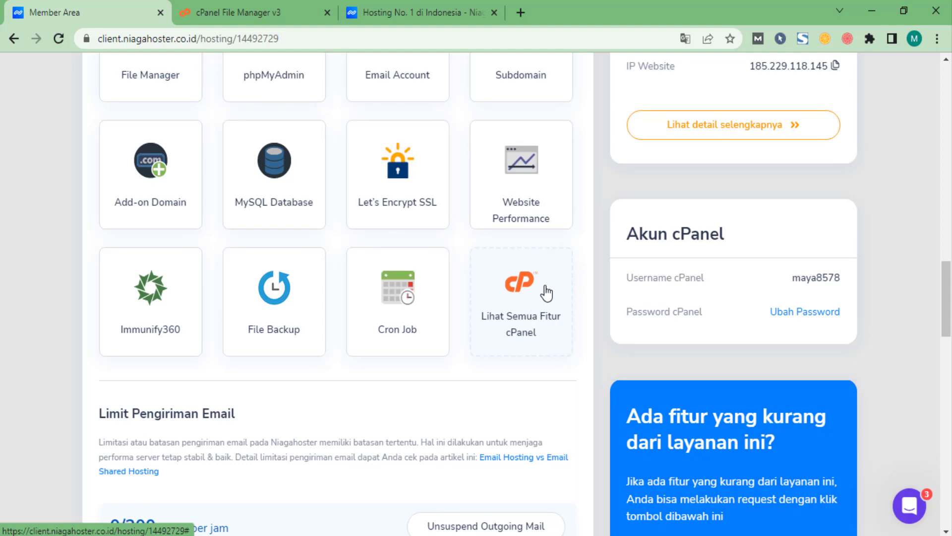
# Step: Open the full set of cPanel features from the quick shortcuts, check the File Manager tab, and return to the cPanel Tools page
pyautogui.click(547, 292)
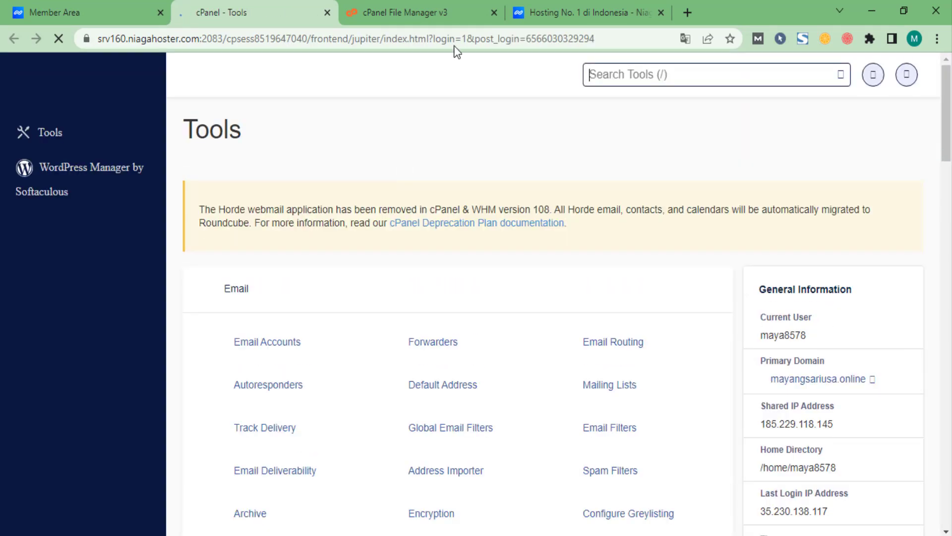
pyautogui.click(433, 20)
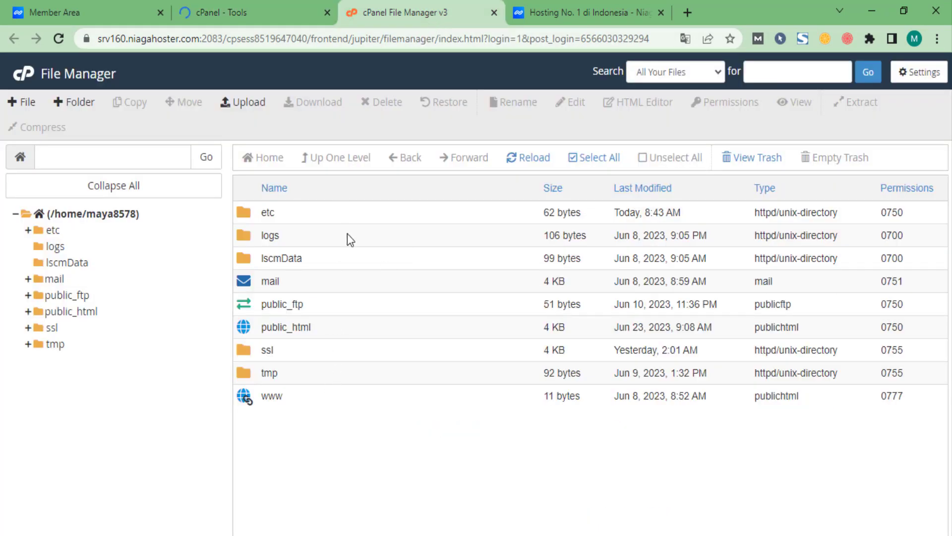
pyautogui.click(213, 4)
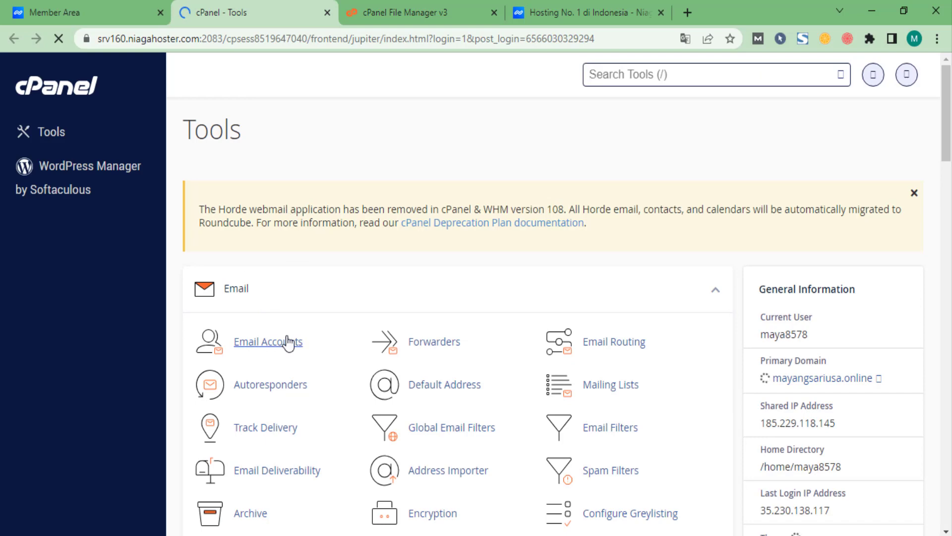
# Step: Compare the Member Area's quick cPanel shortcuts with the Email tools on the cPanel Tools page
pyautogui.scroll(-1, 496, 294)
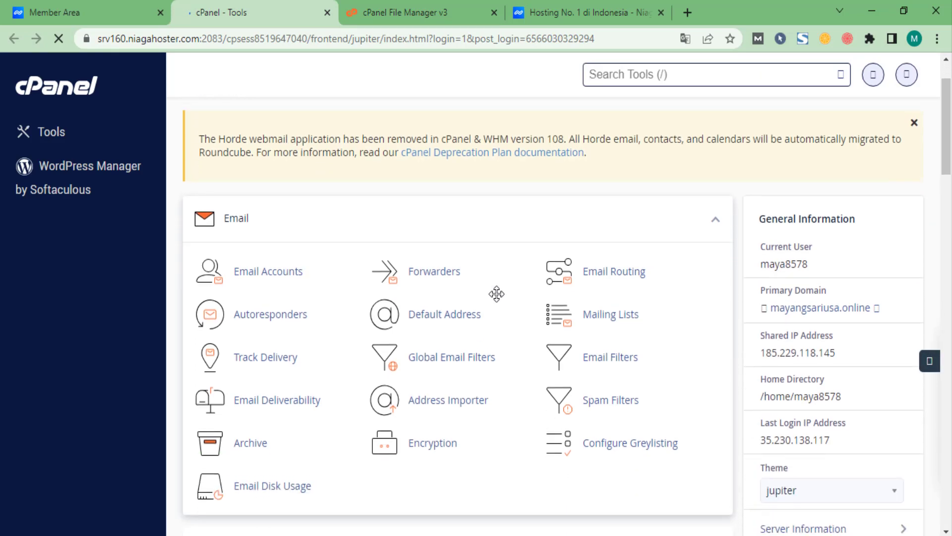
pyautogui.click(55, 12)
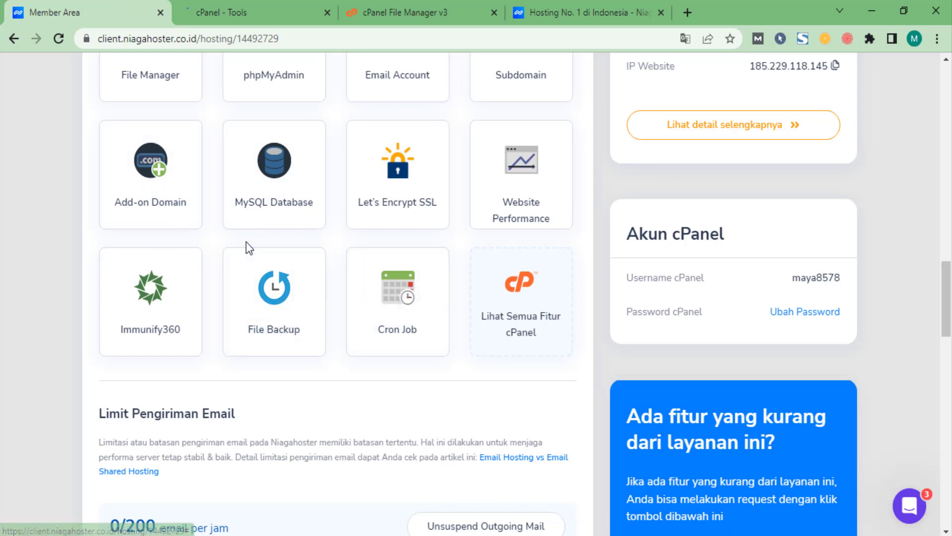
pyautogui.click(210, 18)
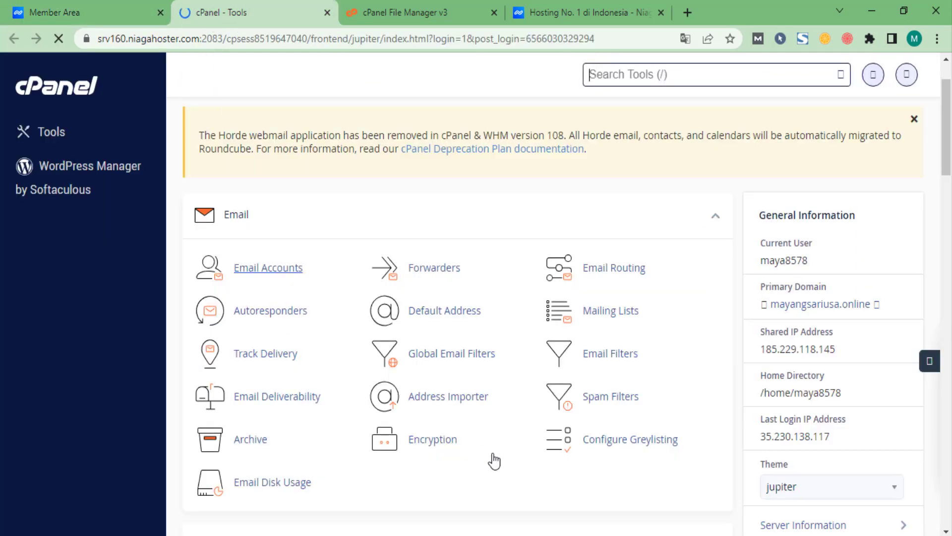
pyautogui.scroll(-4, 442, 333)
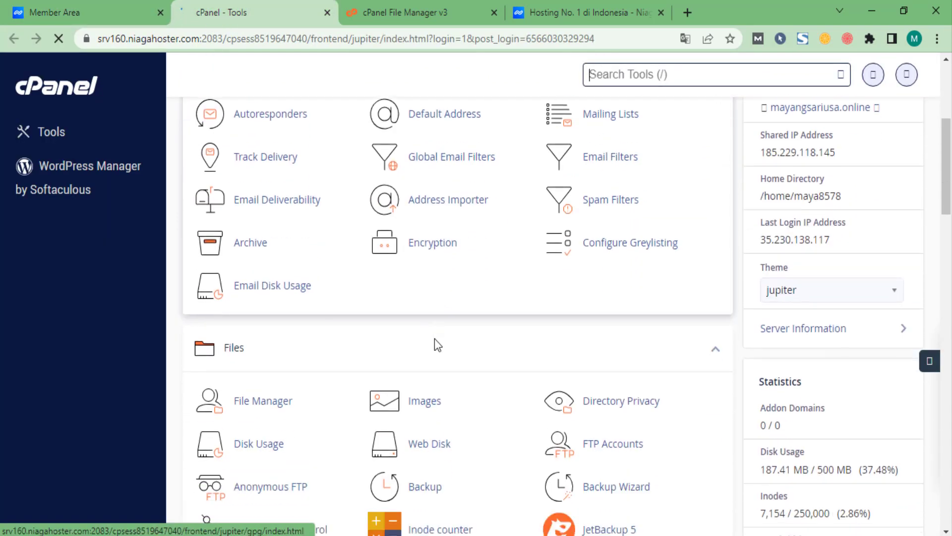
pyautogui.scroll(4, 434, 338)
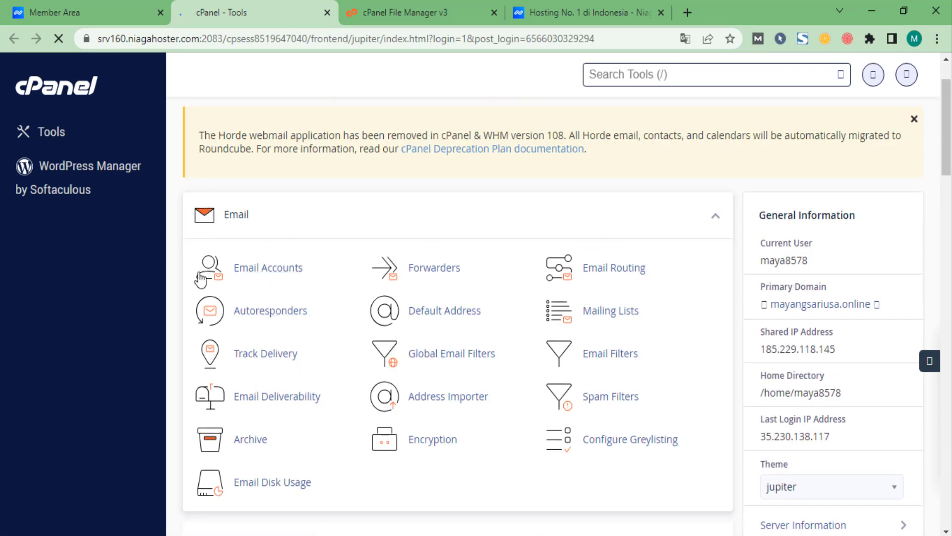
# Step: Examine the cPanel tool groups from Files, Databases and Domains through Metrics, Security, Software, Advanced, Preferences and Softaculous Apps Installer
pyautogui.scroll(-3, 305, 280)
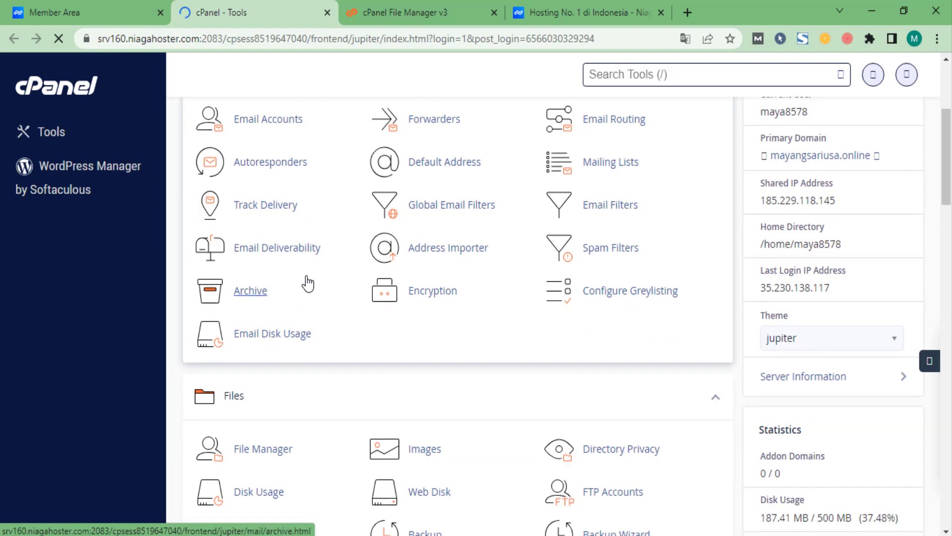
pyautogui.scroll(-3, 308, 283)
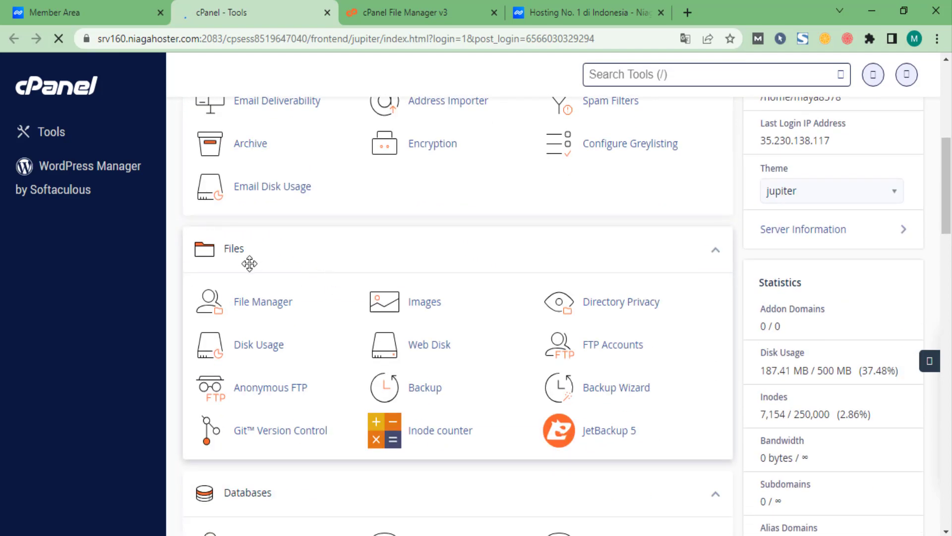
pyautogui.scroll(-6, 250, 263)
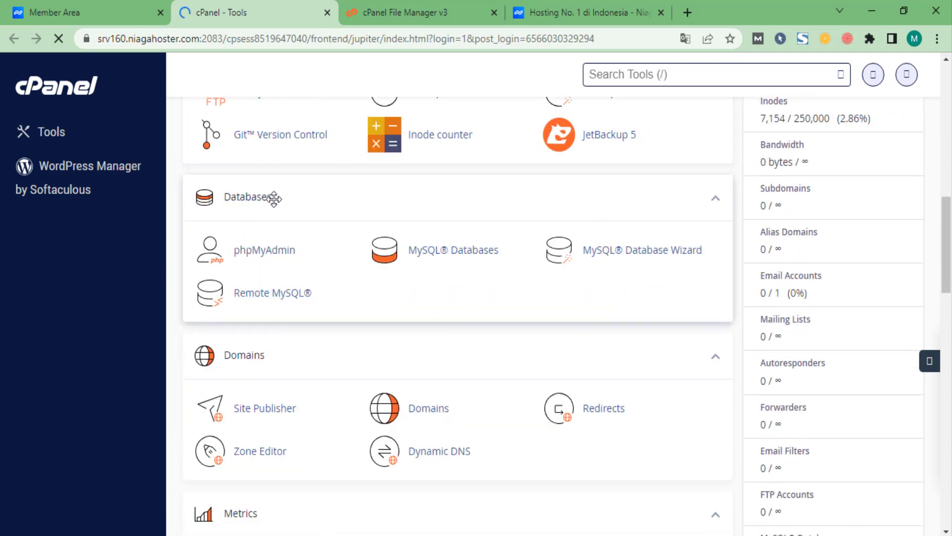
pyautogui.scroll(-3, 310, 266)
pyautogui.scroll(-4, 338, 290)
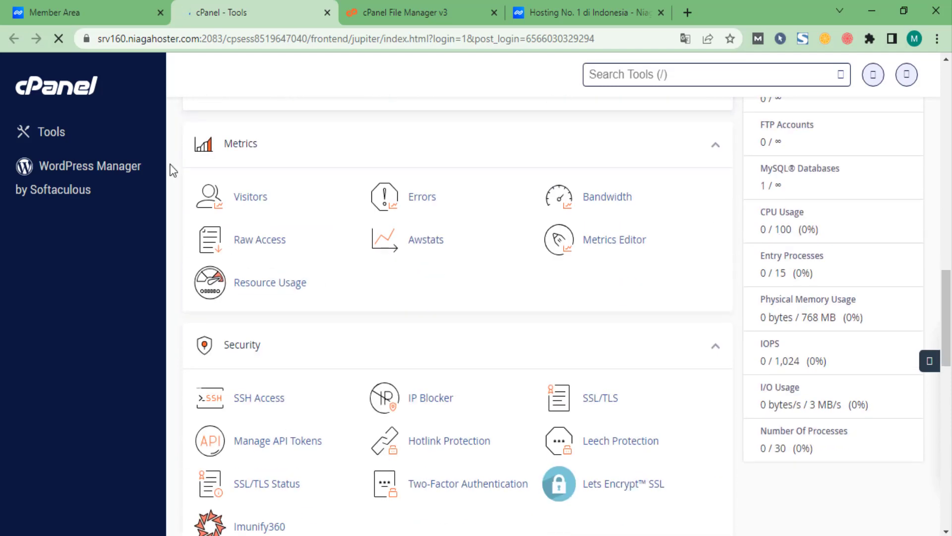
pyautogui.scroll(-2, 325, 284)
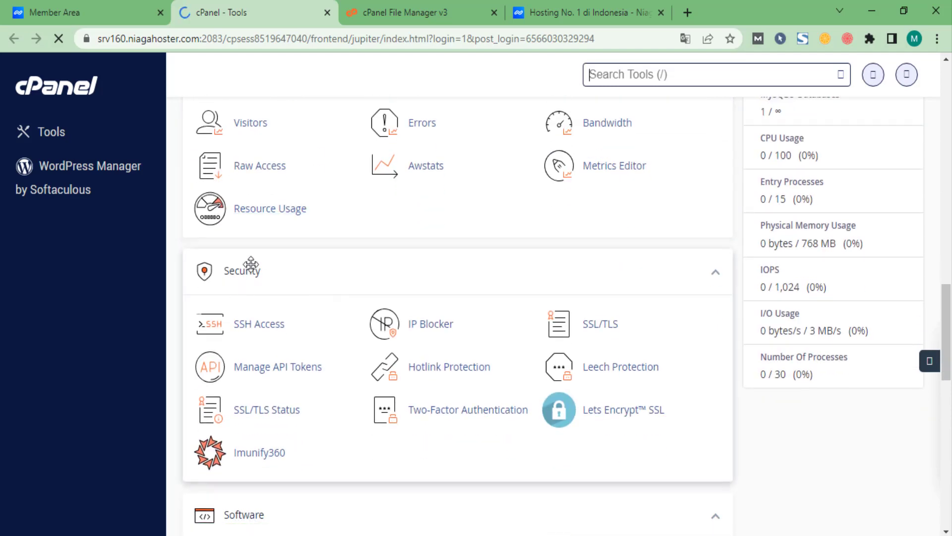
pyautogui.scroll(-5, 251, 264)
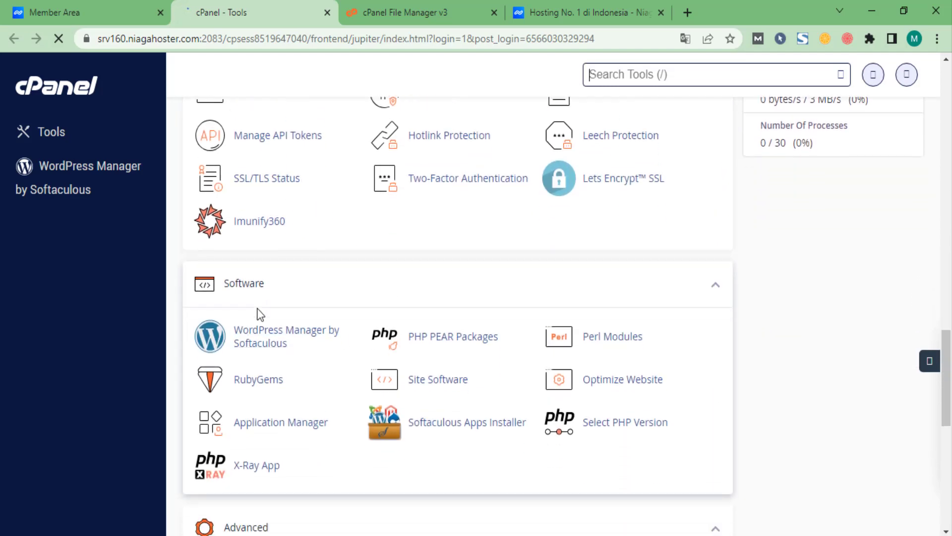
pyautogui.scroll(-6, 260, 314)
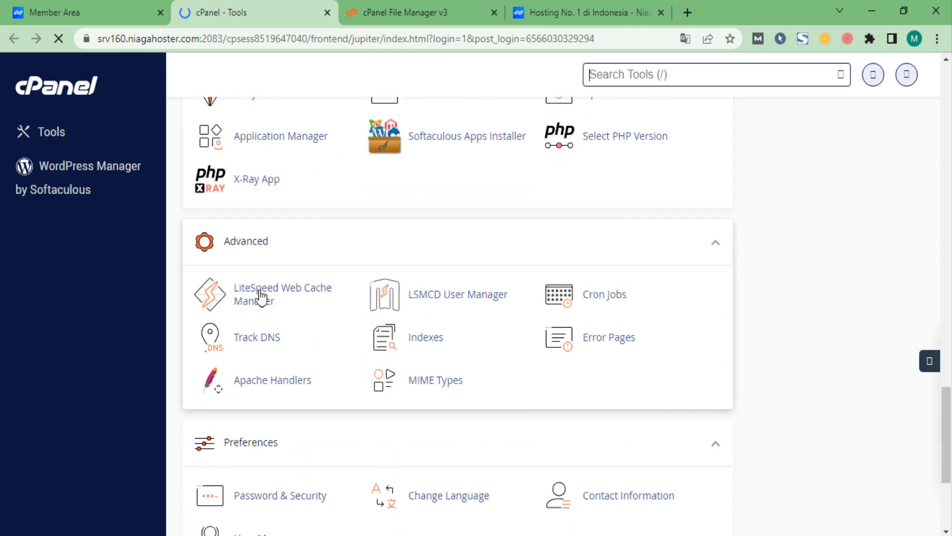
pyautogui.scroll(-3, 260, 296)
pyautogui.scroll(-1, 240, 308)
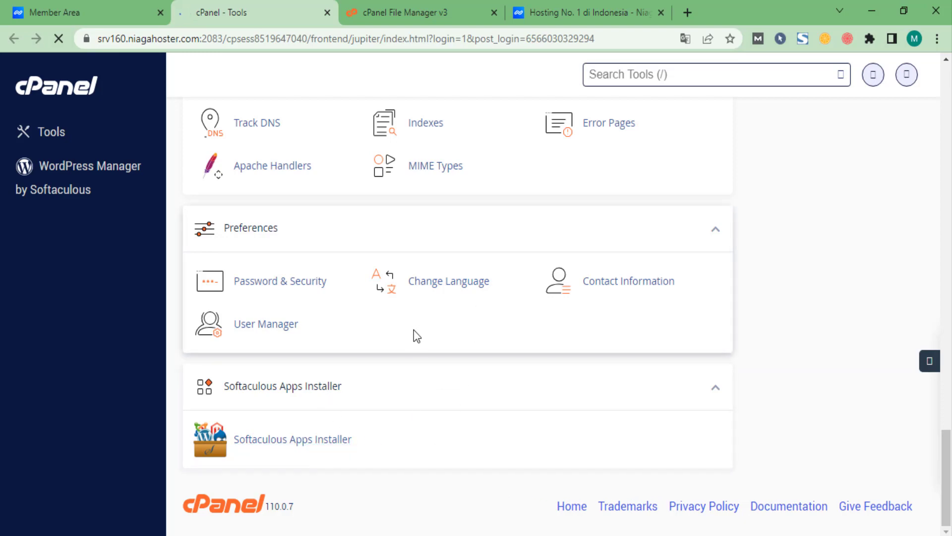
# Step: Review the Domains, Databases, Files and Email groups of the cPanel Tools page once more
pyautogui.scroll(8, 413, 329)
pyautogui.scroll(15, 508, 226)
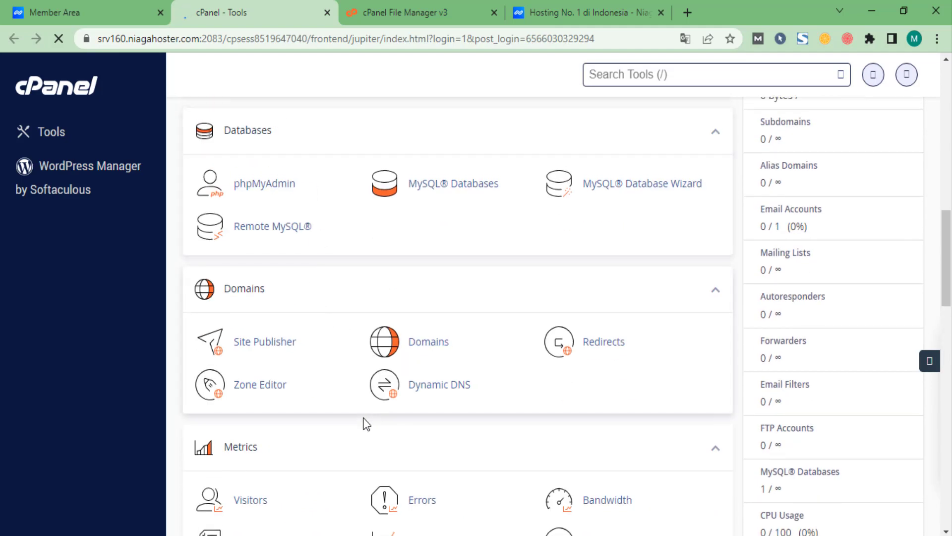
pyautogui.scroll(6, 396, 323)
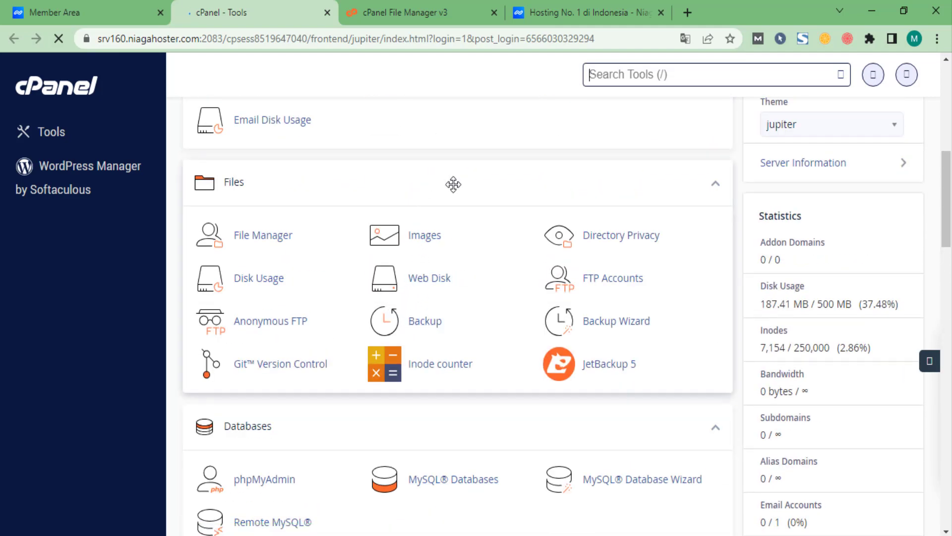
pyautogui.scroll(5, 426, 278)
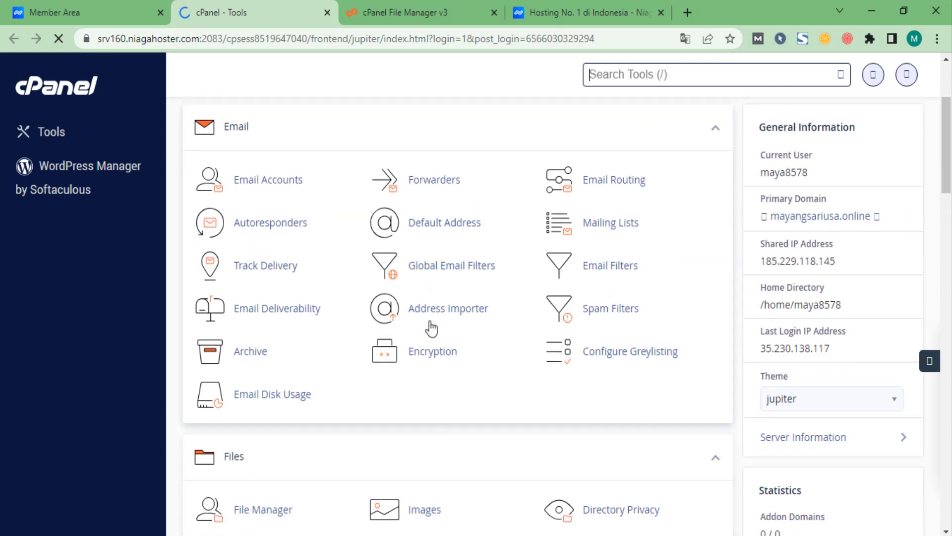
pyautogui.scroll(-10, 436, 377)
# Step: Return to the Member Area hosting page and review the Kelola Hosting, Masa aktif layanan and Detail paket layanan cards
pyautogui.click(70, 11)
pyautogui.scroll(5, 280, 332)
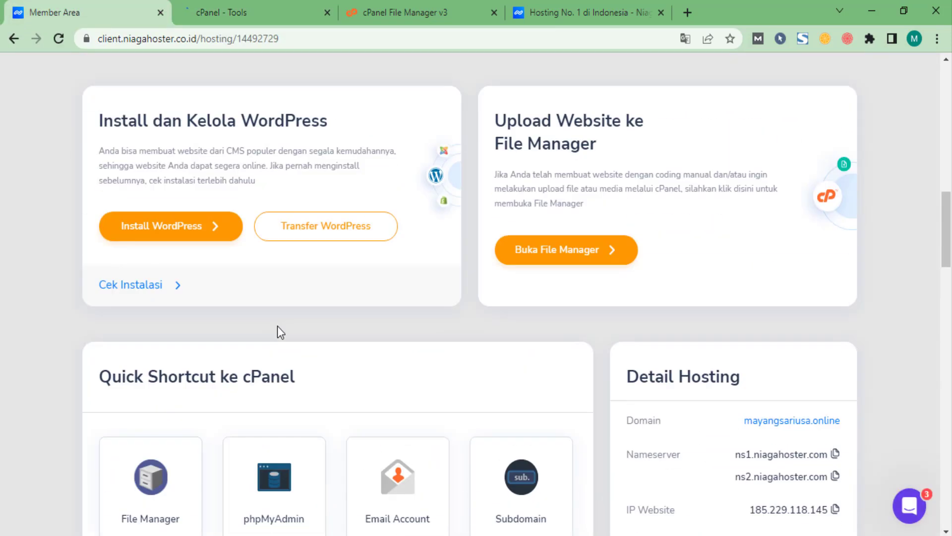
pyautogui.scroll(9, 431, 320)
pyautogui.scroll(-3, 348, 322)
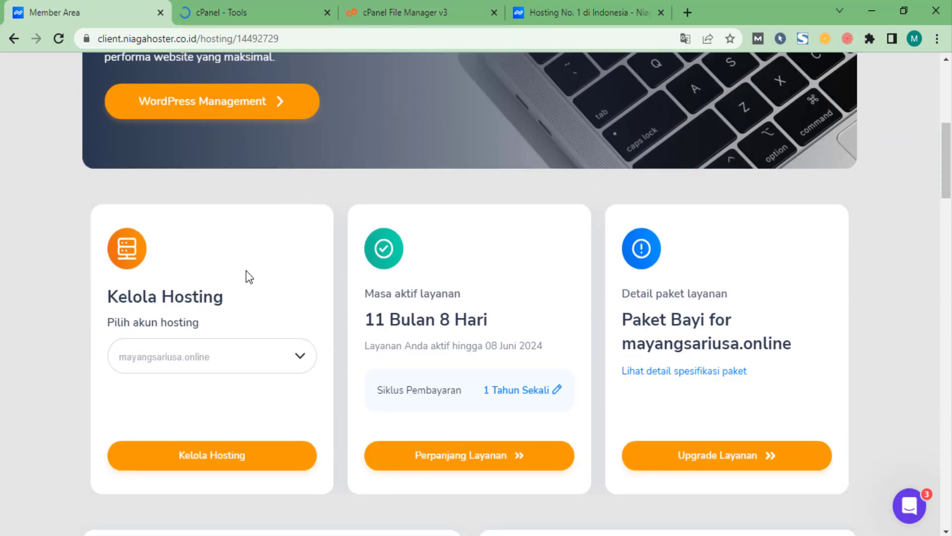
# Step: Switch to the Niagahoster homepage and compare the prices and resources of the Bayi, Pelajar, Personal and Bisnis hosting packages
pyautogui.click(591, 13)
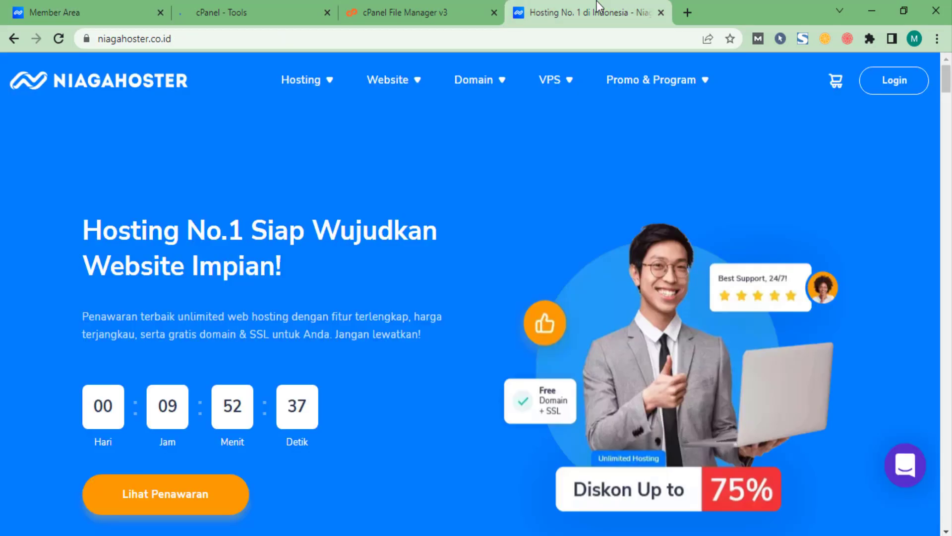
pyautogui.scroll(-10, 241, 361)
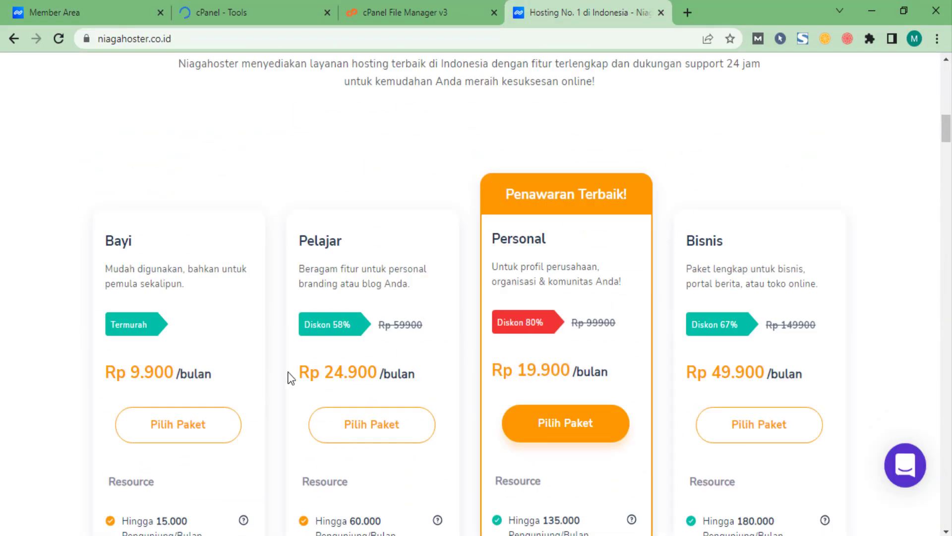
pyautogui.scroll(-3, 288, 378)
pyautogui.scroll(1, 292, 347)
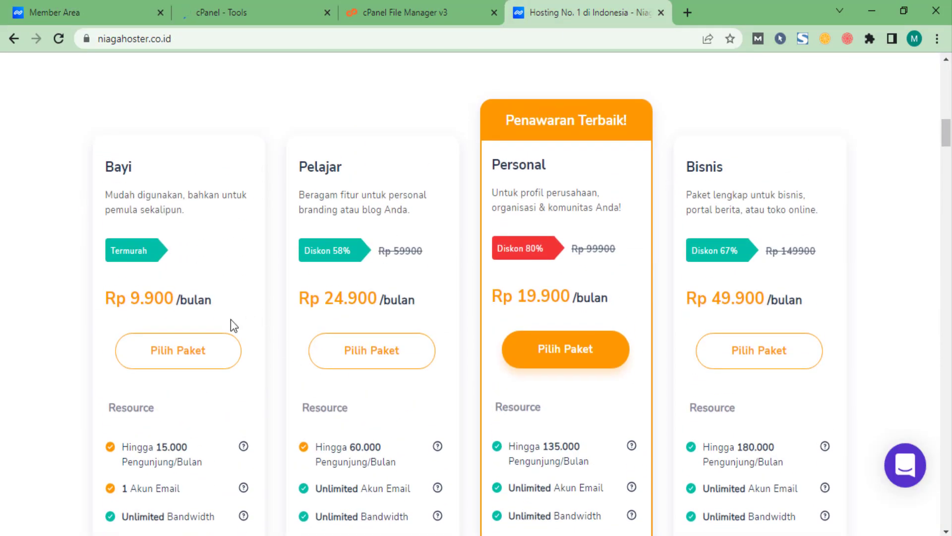
pyautogui.moveTo(175, 304); pyautogui.dragTo(138, 309)
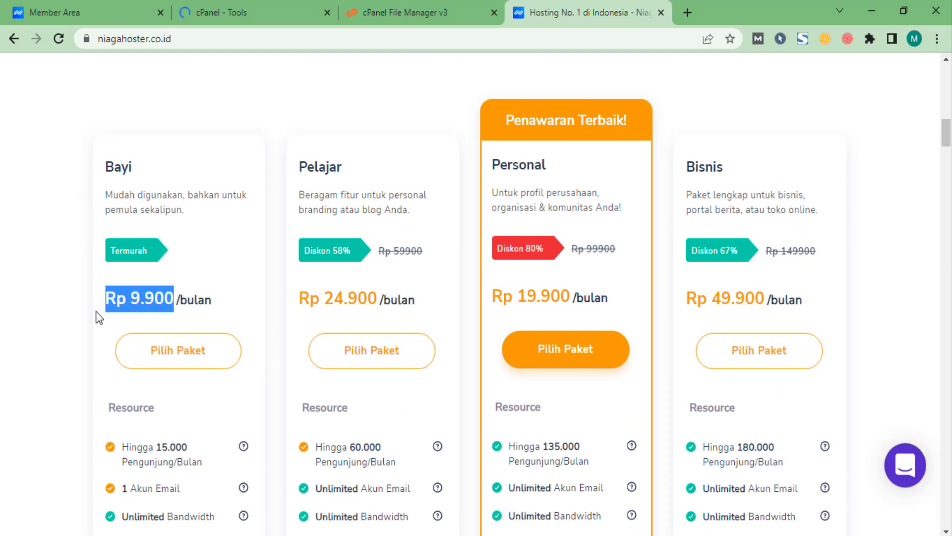
pyautogui.click(184, 307)
pyautogui.scroll(-3, 209, 300)
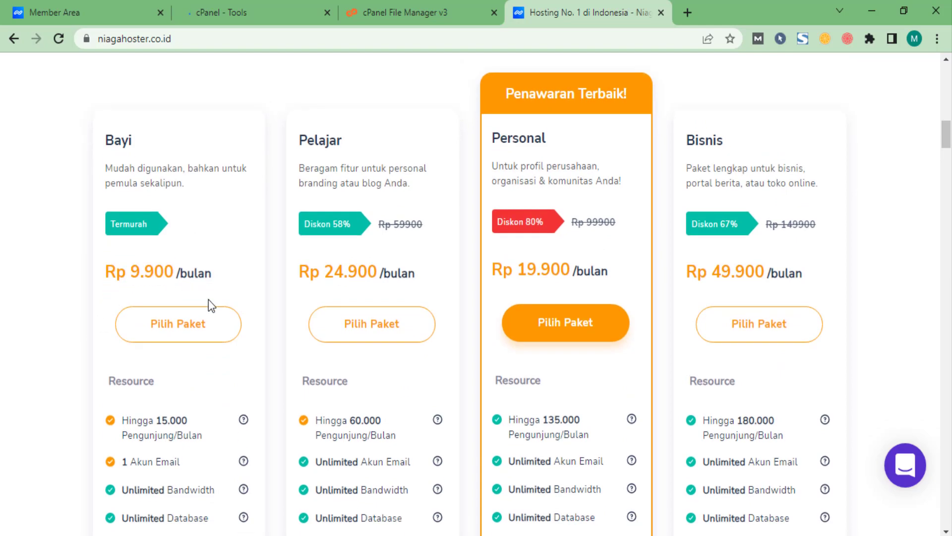
pyautogui.scroll(3, 195, 186)
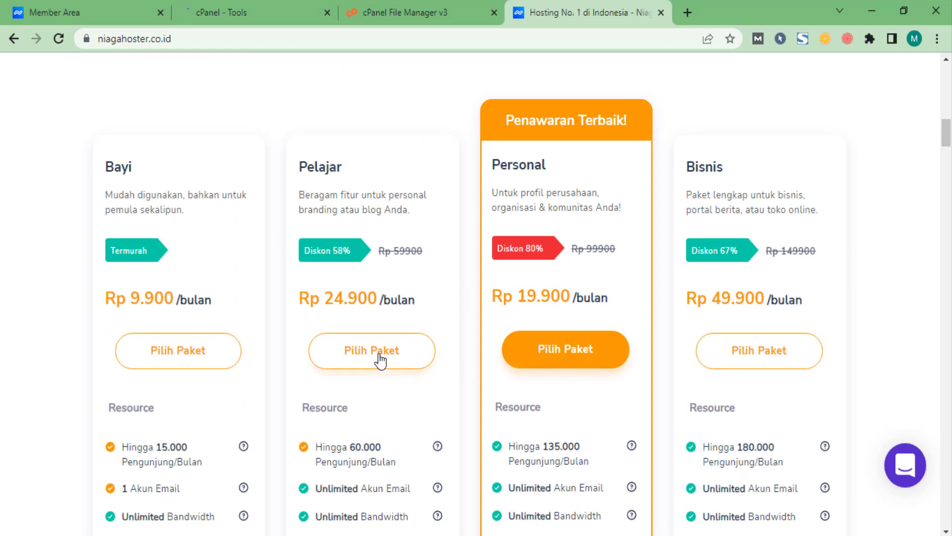
pyautogui.scroll(4, 383, 359)
pyautogui.scroll(3, 372, 353)
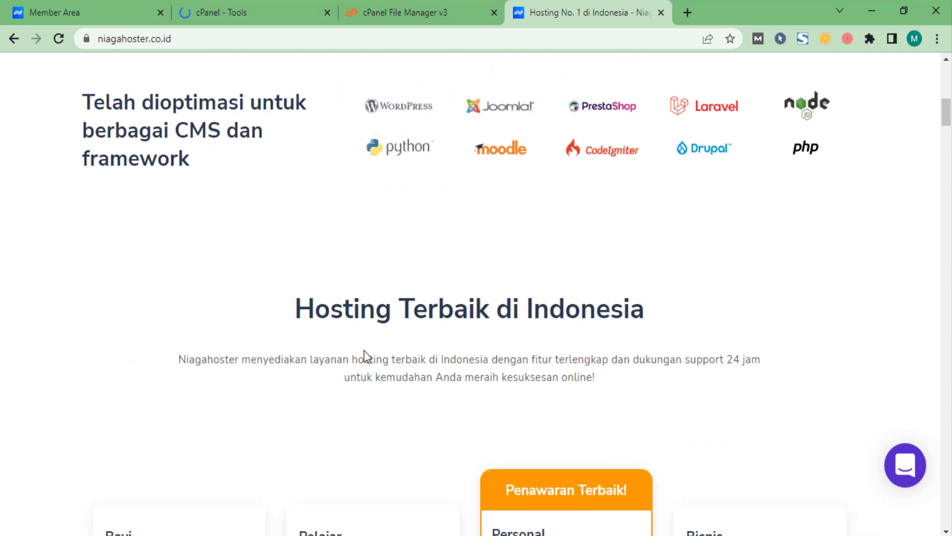
pyautogui.scroll(2, 348, 374)
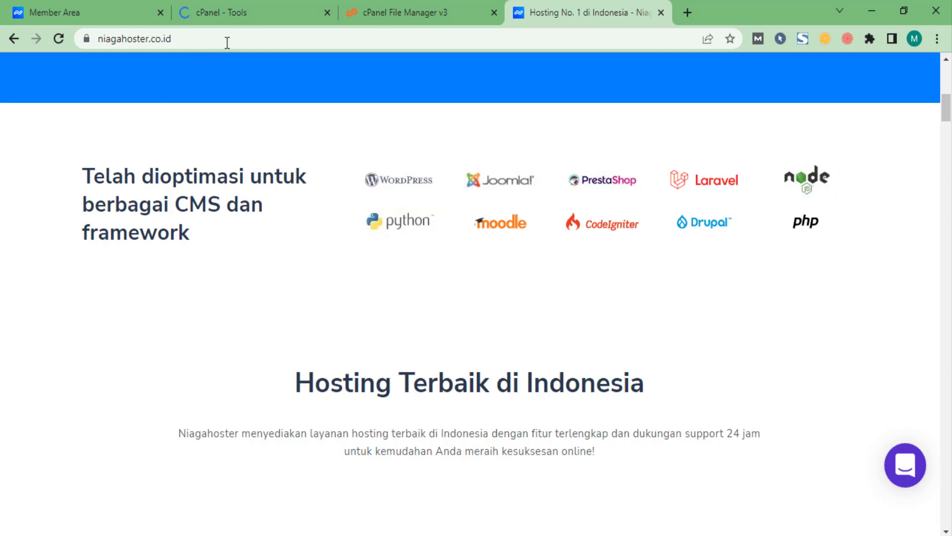
# Step: Return to the cPanel Tools page and examine the Metrics and Security tool groups
pyautogui.click(240, 8)
pyautogui.scroll(-2, 452, 377)
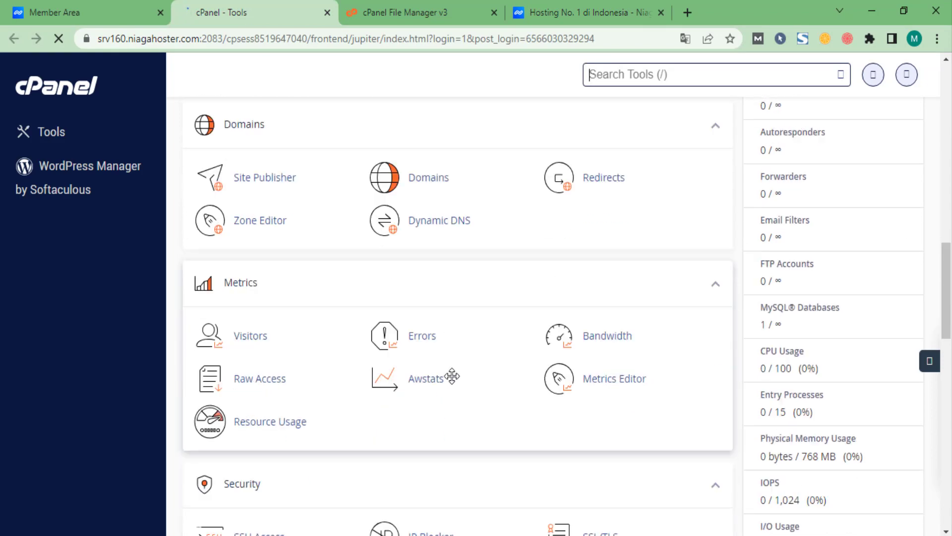
pyautogui.scroll(-4, 365, 357)
pyautogui.scroll(-3, 330, 334)
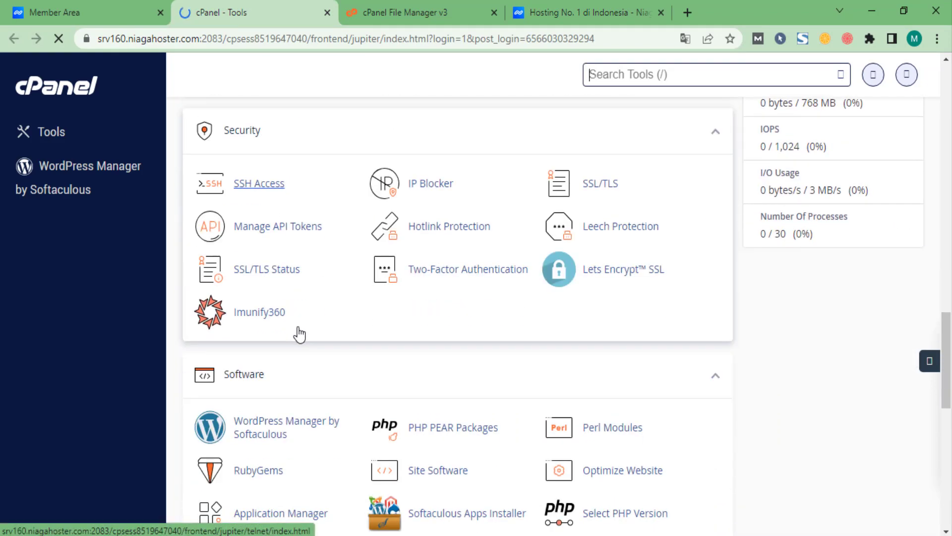
pyautogui.scroll(3, 389, 394)
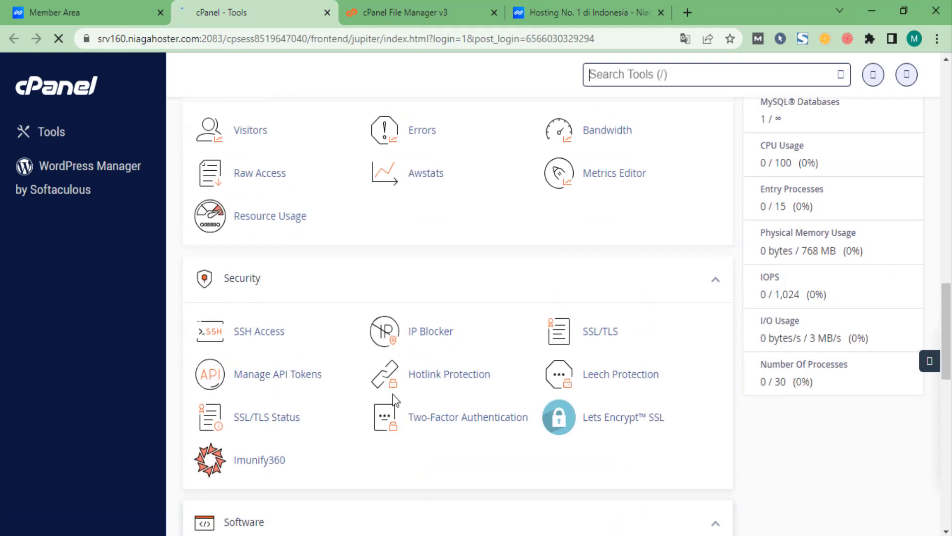
pyautogui.scroll(-2, 533, 348)
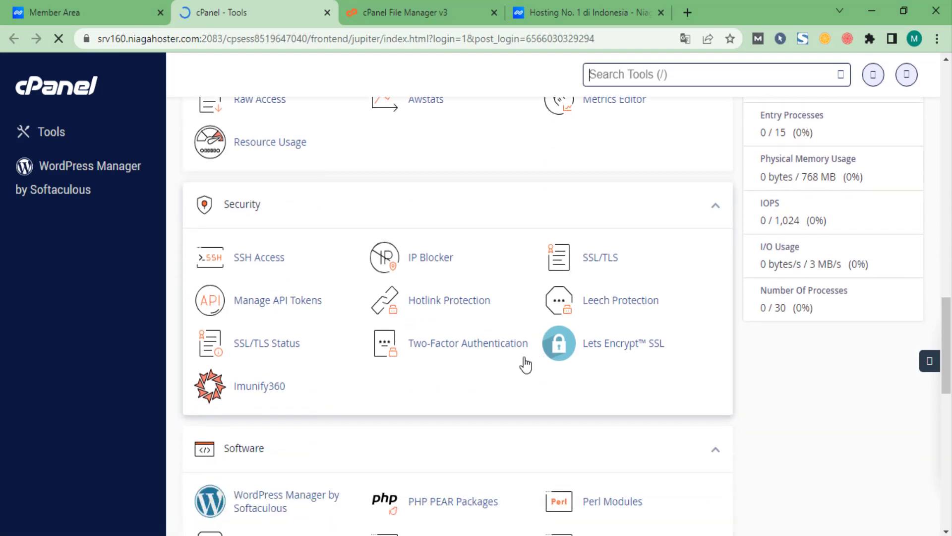
# Step: Open the Softaculous Apps Installer from the Software group and look over its Top Scripts
pyautogui.scroll(-3, 375, 347)
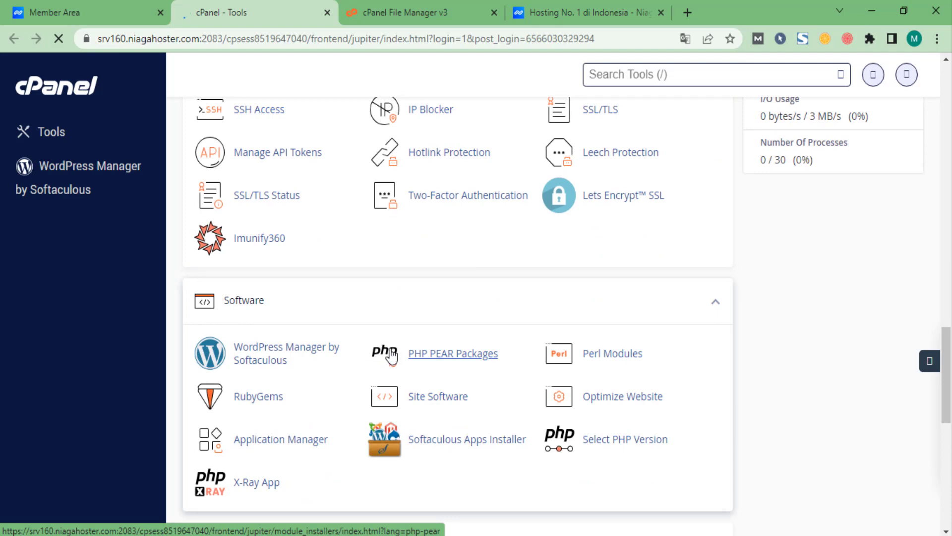
pyautogui.scroll(-3, 391, 355)
pyautogui.scroll(6, 389, 353)
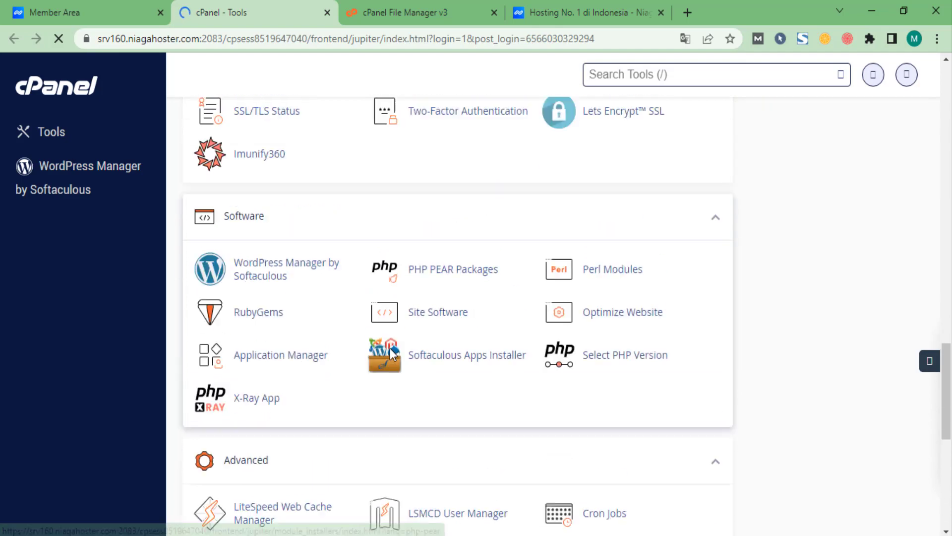
pyautogui.scroll(-9, 334, 283)
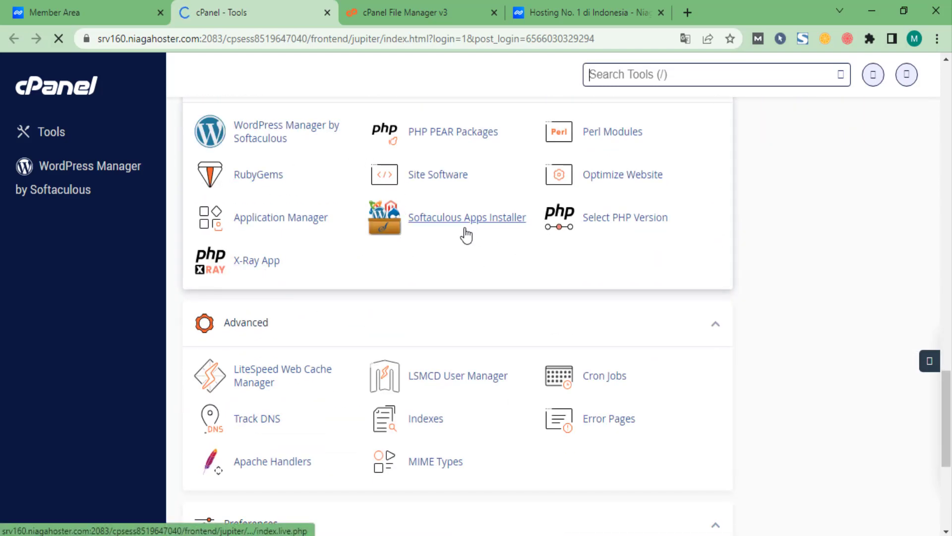
pyautogui.click(449, 228)
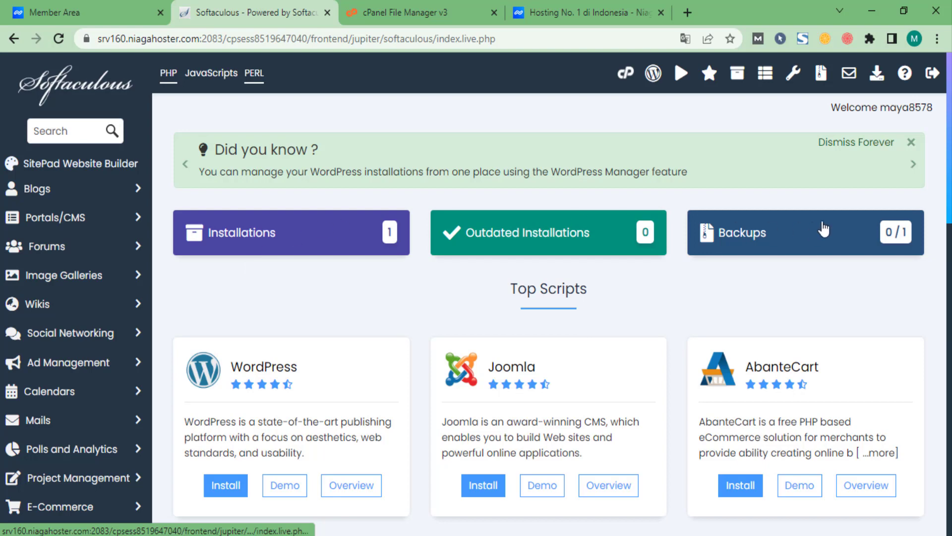
pyautogui.scroll(-3, 659, 322)
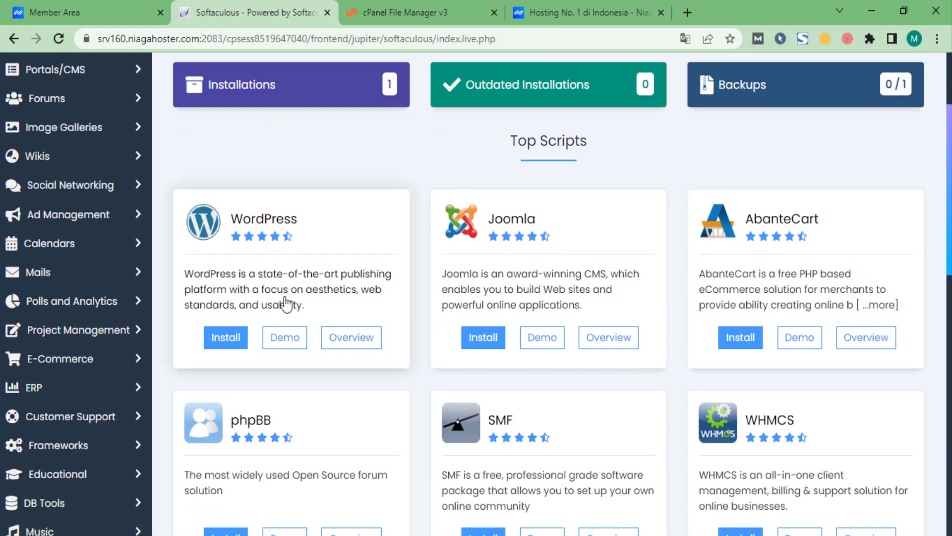
pyautogui.click(233, 343)
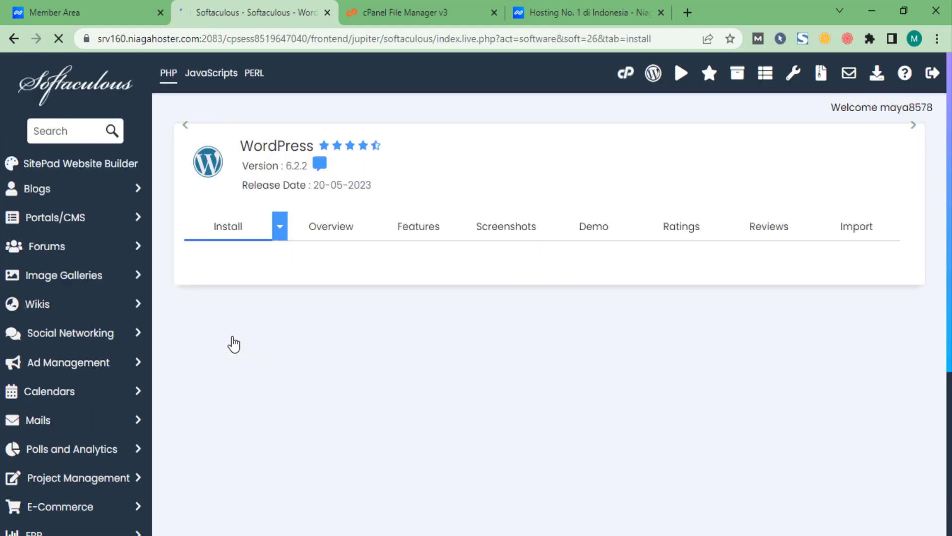
pyautogui.scroll(-5, 391, 376)
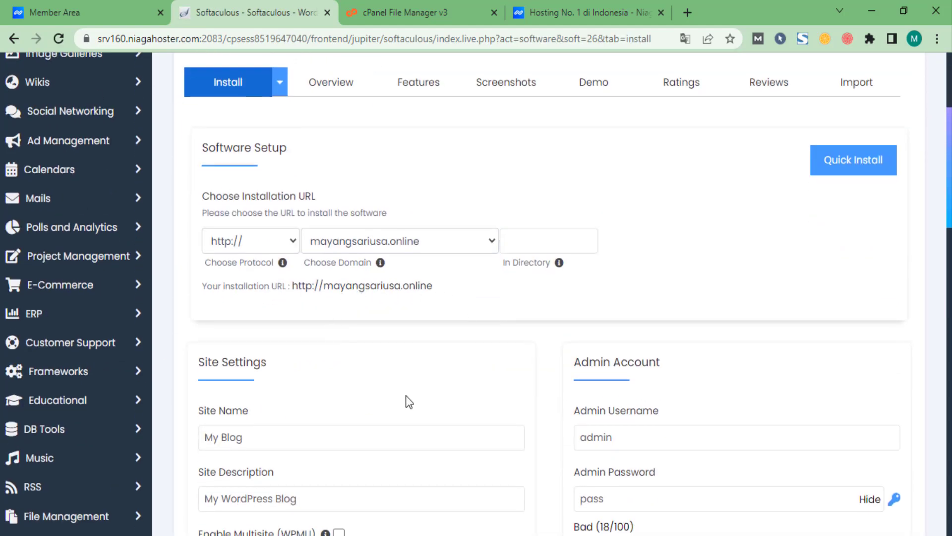
pyautogui.moveTo(202, 196); pyautogui.dragTo(334, 200)
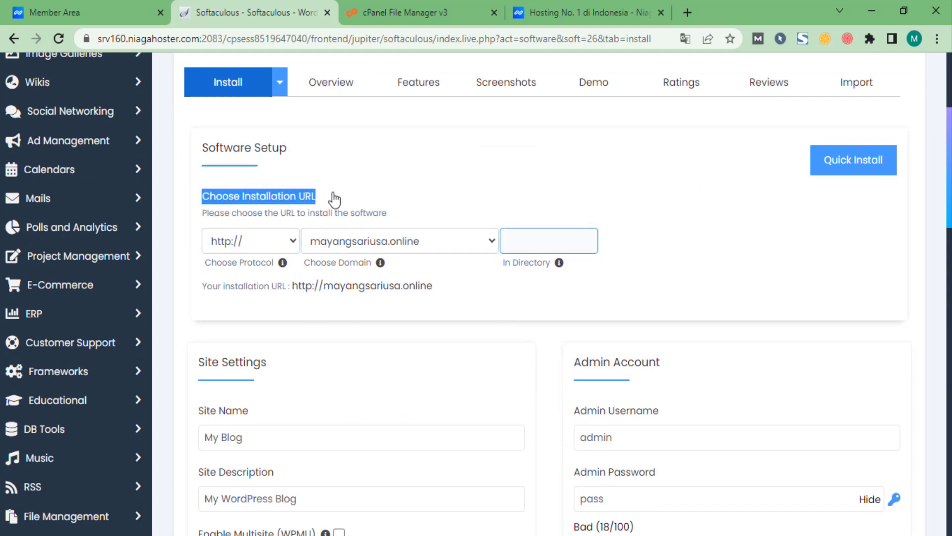
pyautogui.click(272, 243)
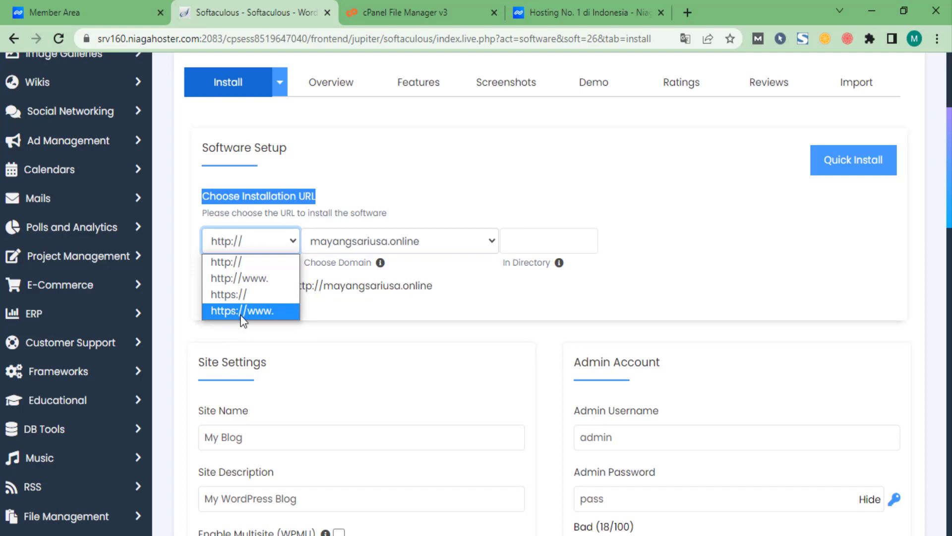
pyautogui.press('Tab')
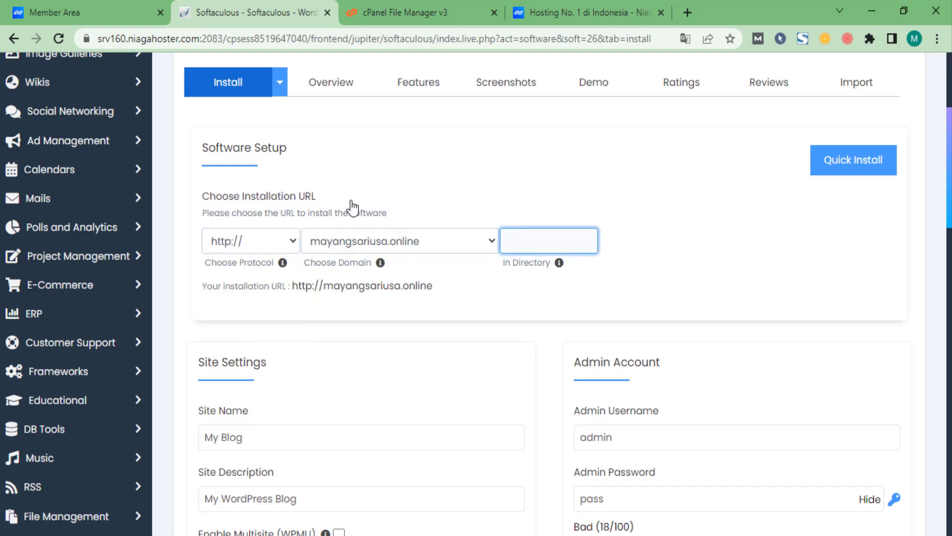
pyautogui.click(252, 243)
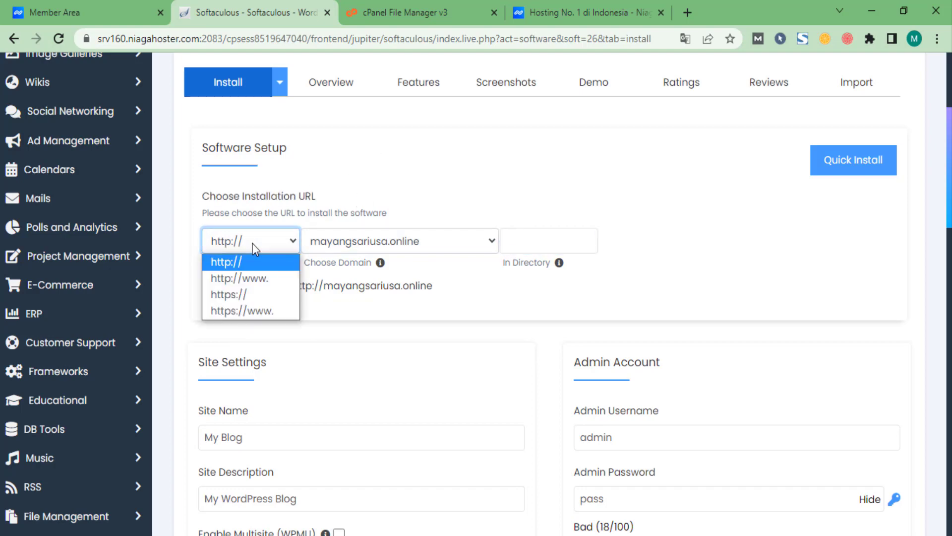
pyautogui.click(227, 295)
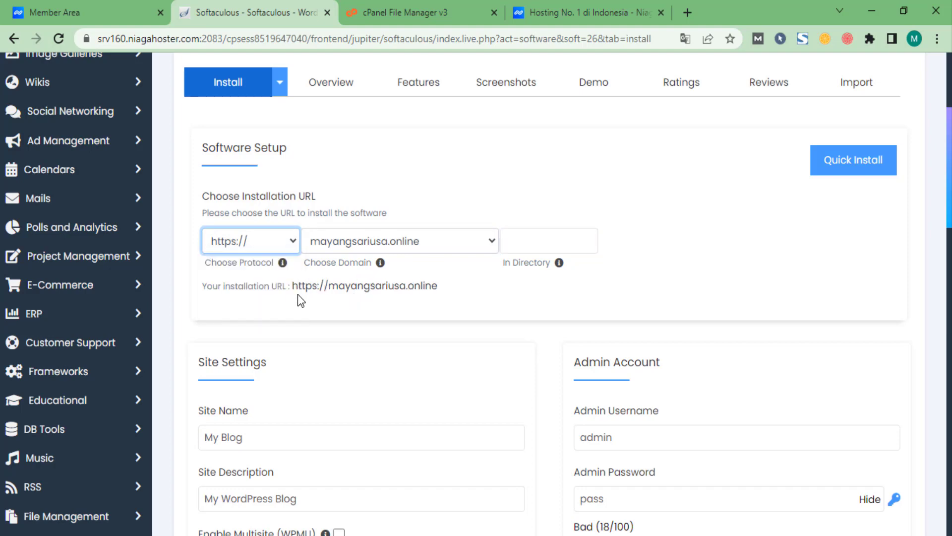
pyautogui.moveTo(292, 286); pyautogui.dragTo(421, 317)
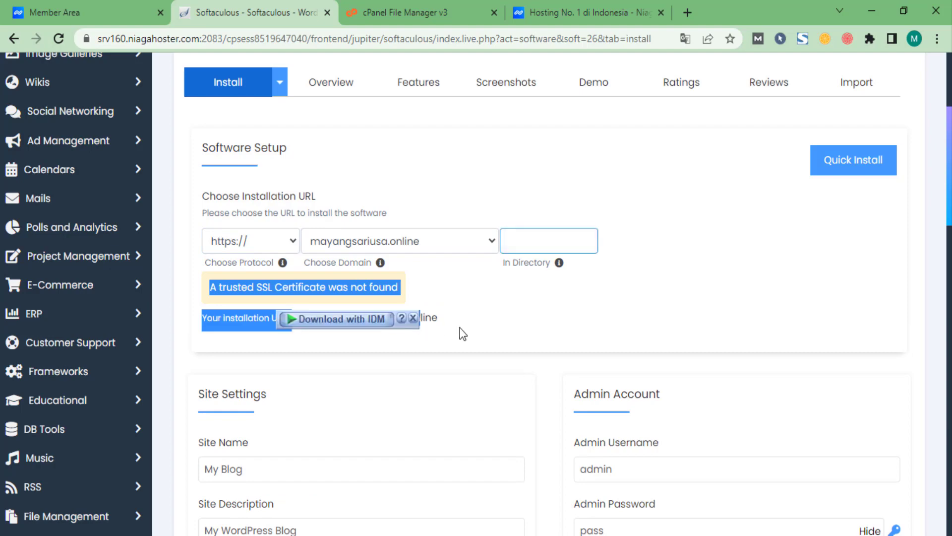
pyautogui.click(461, 332)
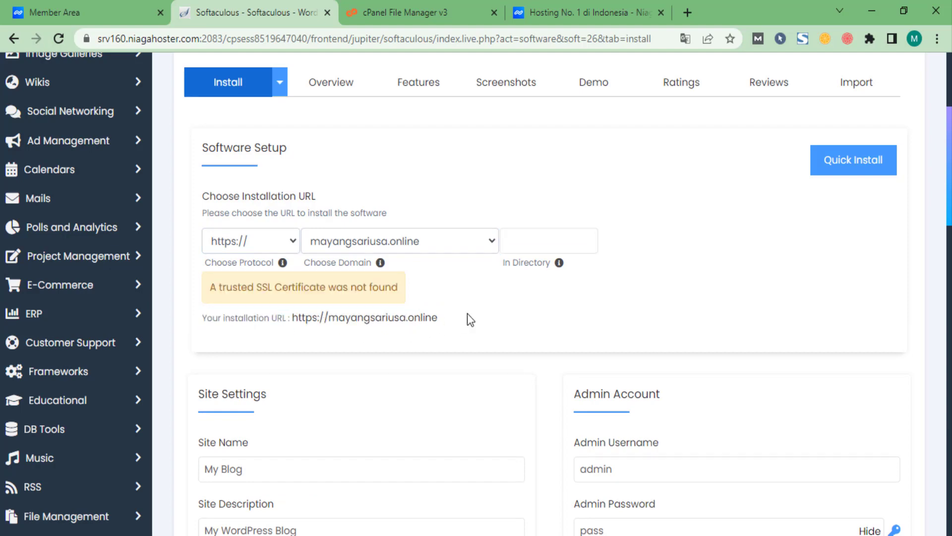
pyautogui.click(538, 246)
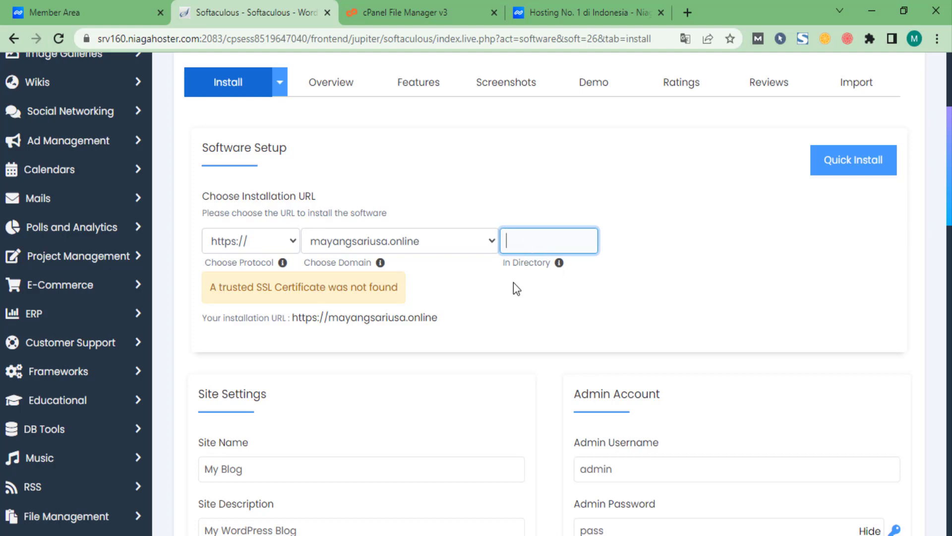
pyautogui.click(510, 295)
# Step: Replace the default Site Name in Site Settings with the website's own name and copy that name
pyautogui.scroll(-2, 421, 198)
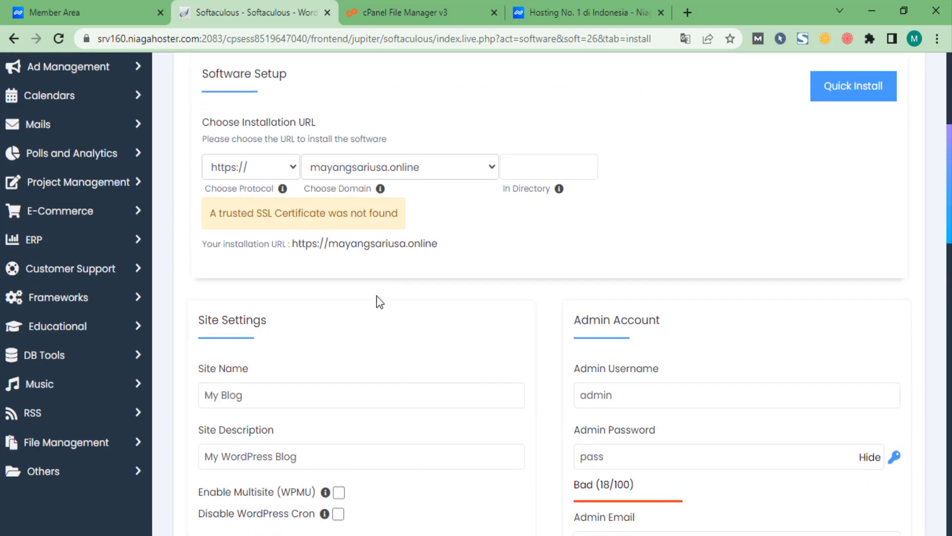
pyautogui.scroll(-1, 376, 298)
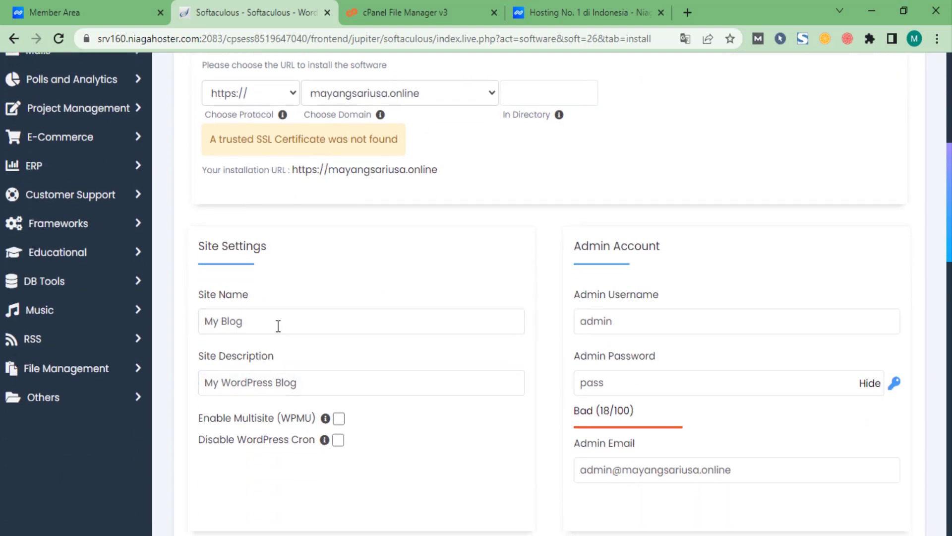
pyautogui.moveTo(278, 326); pyautogui.dragTo(85, 326)
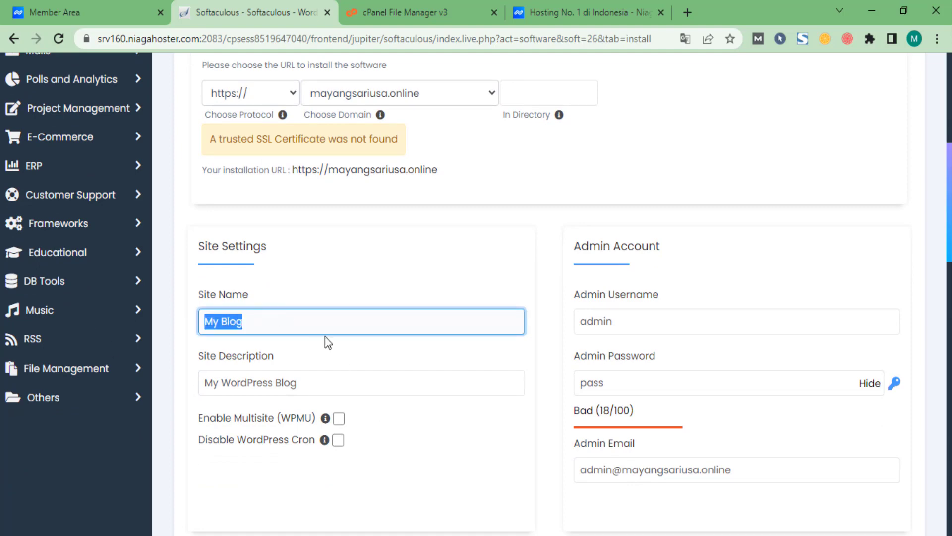
pyautogui.write('M')
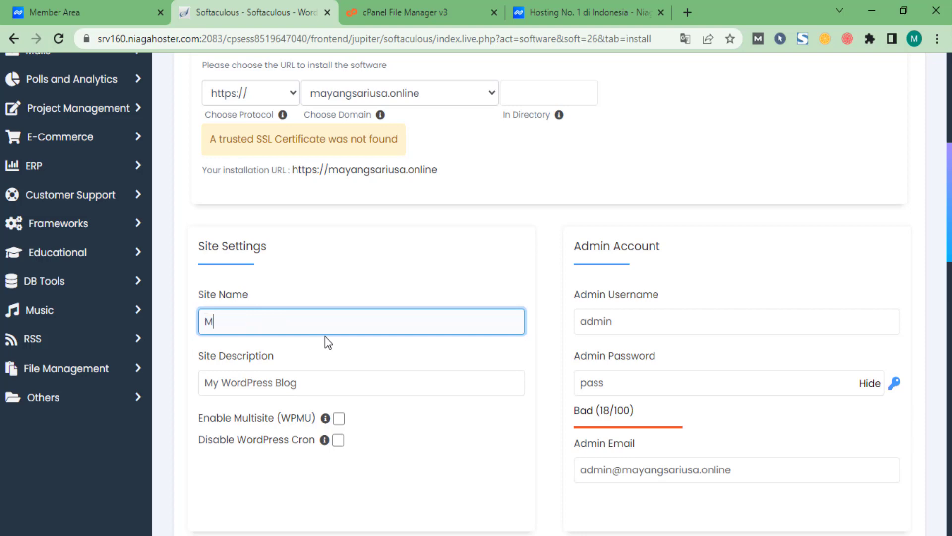
pyautogui.write('ayang Sari Online')
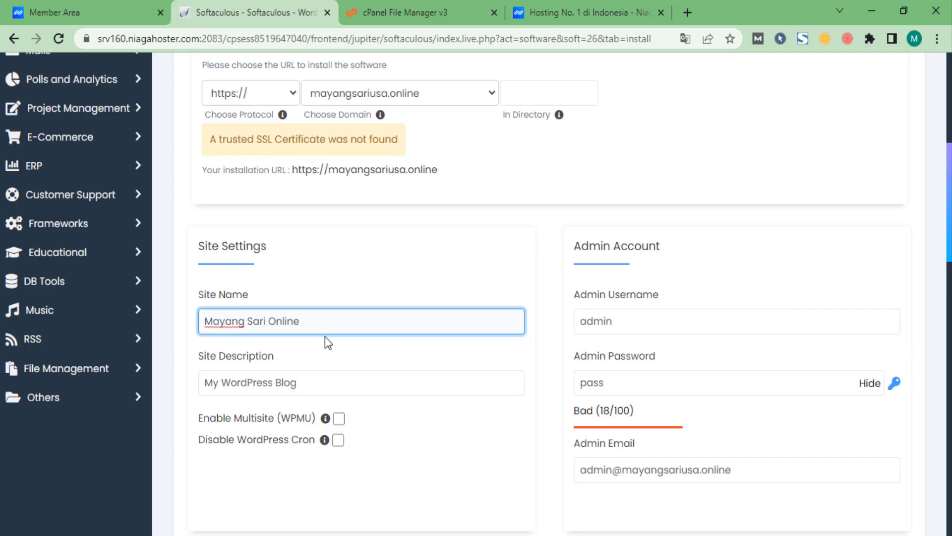
pyautogui.hotkey('ctrl', 'a')
pyautogui.hotkey('ctrl', 'c')
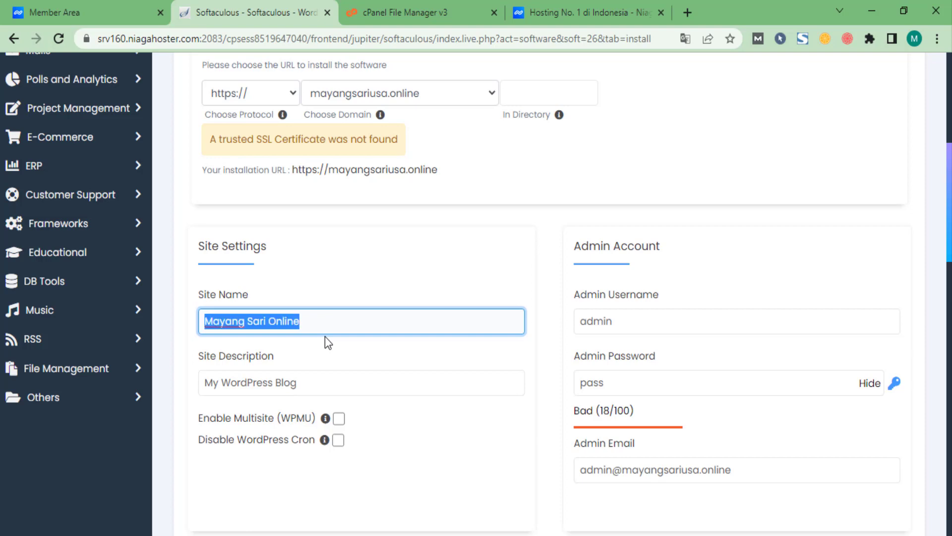
# Step: Paste the copied site name over the default Site Description and enable Multisite (WPMU)
pyautogui.click(313, 389)
pyautogui.hotkey('ctrl', 'a')
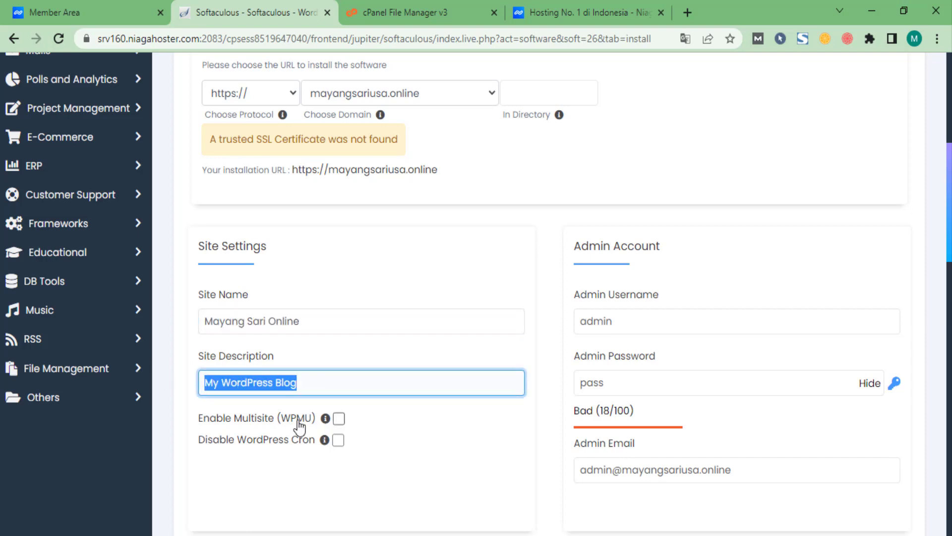
pyautogui.hotkey('ctrl', 'v')
pyautogui.click(339, 418)
pyautogui.moveTo(324, 419)
pyautogui.click(316, 381)
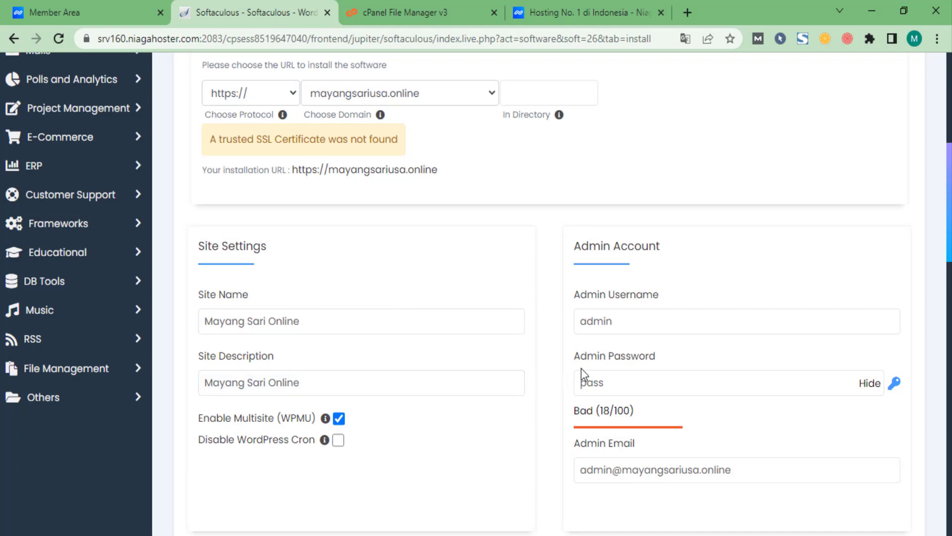
# Step: Generate a random Admin Password for the admin account, keeping the default admin username and email
pyautogui.moveTo(633, 329); pyautogui.dragTo(505, 326)
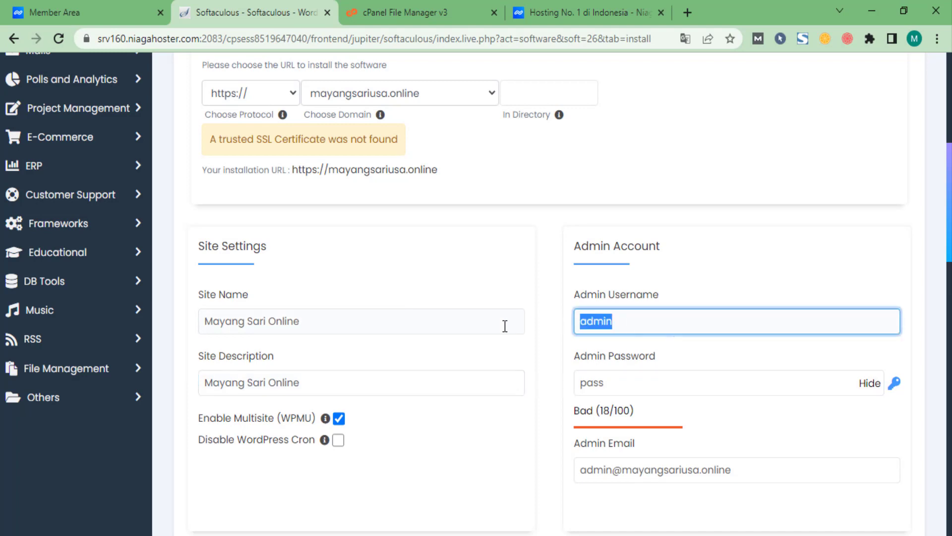
pyautogui.click(599, 321)
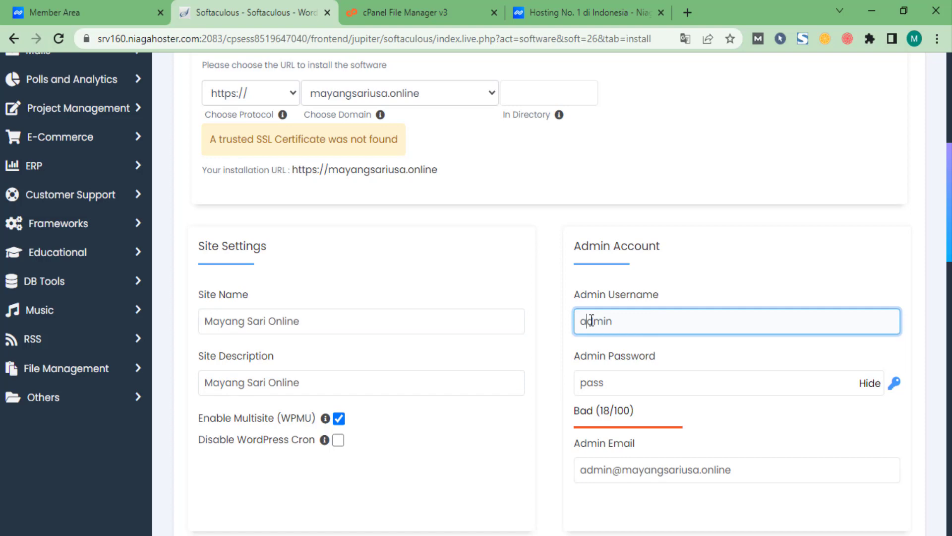
pyautogui.doubleClick(591, 321)
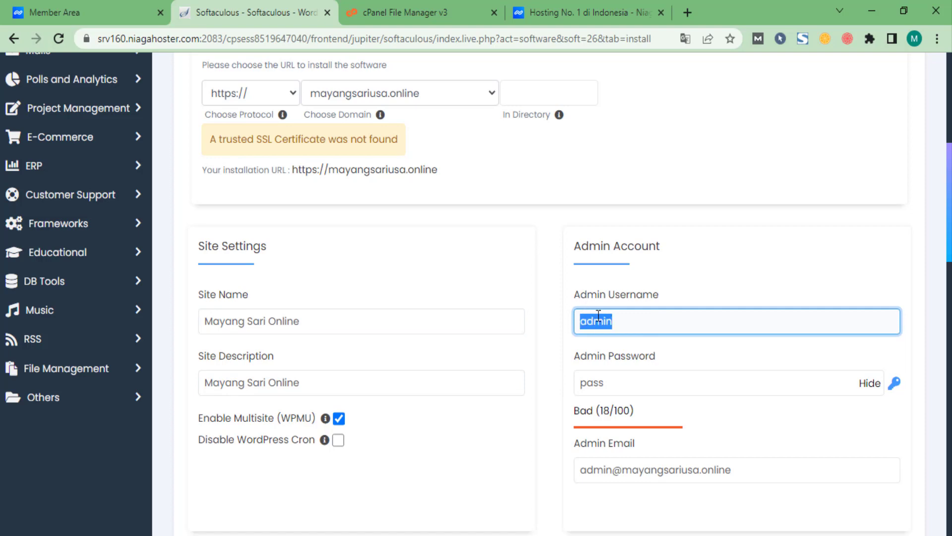
pyautogui.scroll(-3, 612, 323)
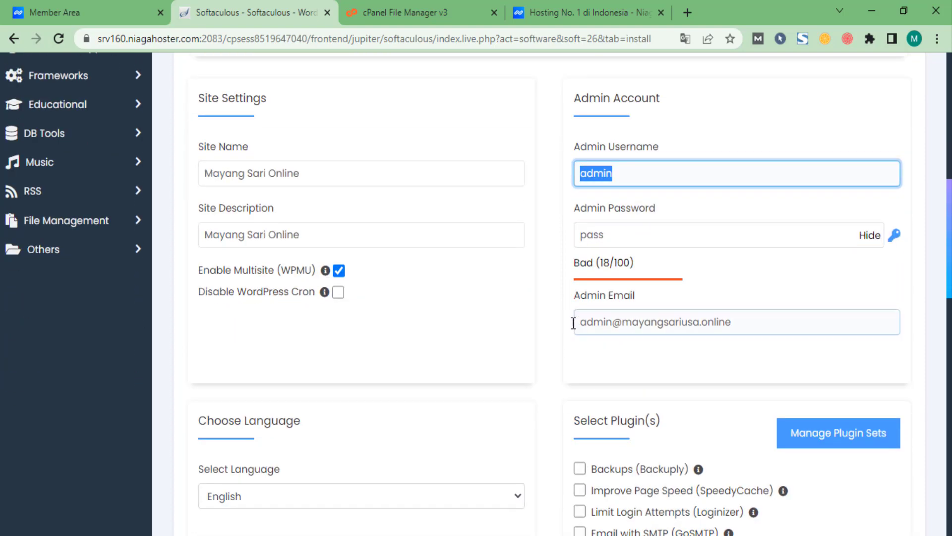
pyautogui.click(630, 240)
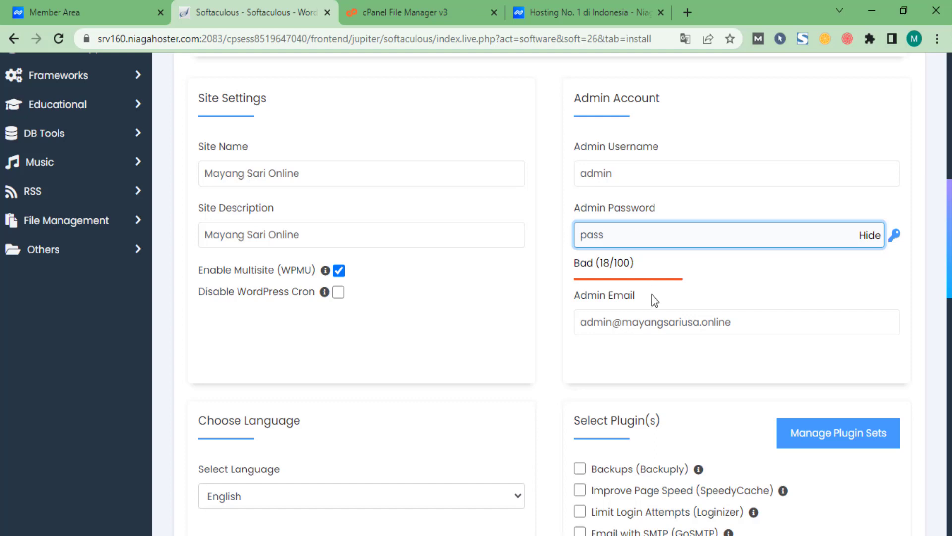
pyautogui.click(654, 320)
pyautogui.click(674, 289)
pyautogui.click(615, 232)
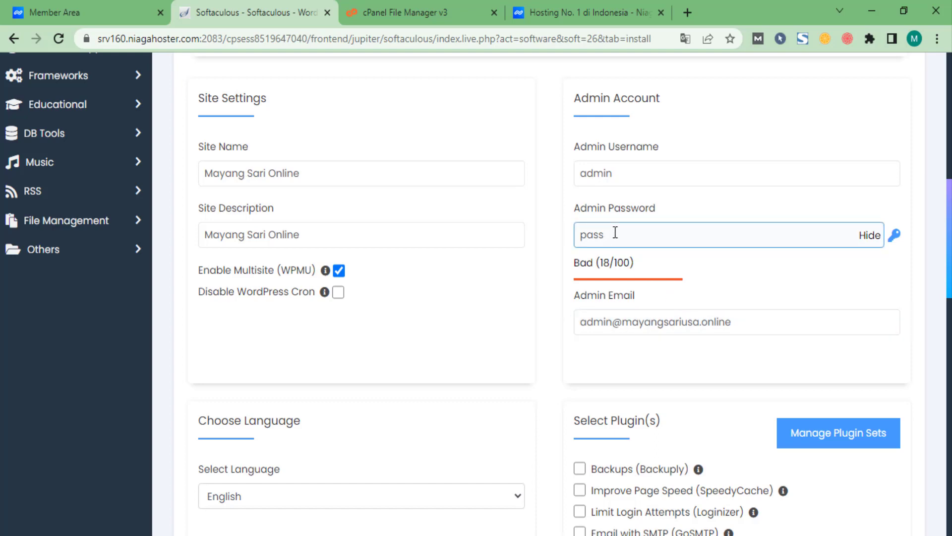
pyautogui.click(896, 236)
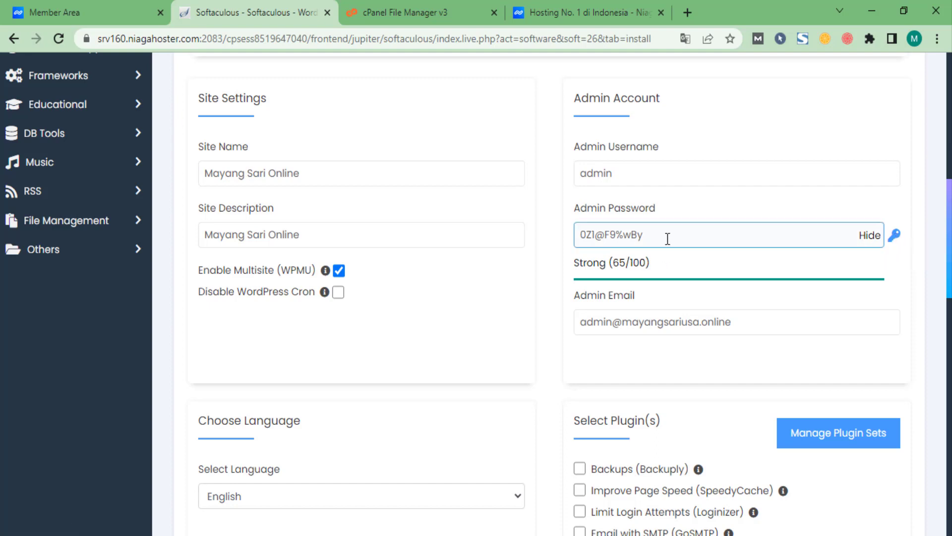
pyautogui.moveTo(668, 238); pyautogui.dragTo(544, 229)
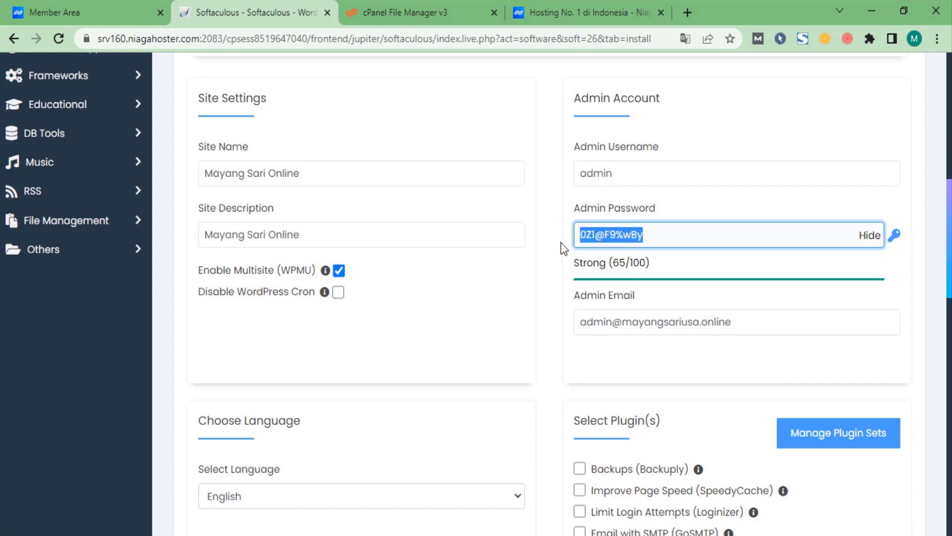
pyautogui.doubleClick(593, 235)
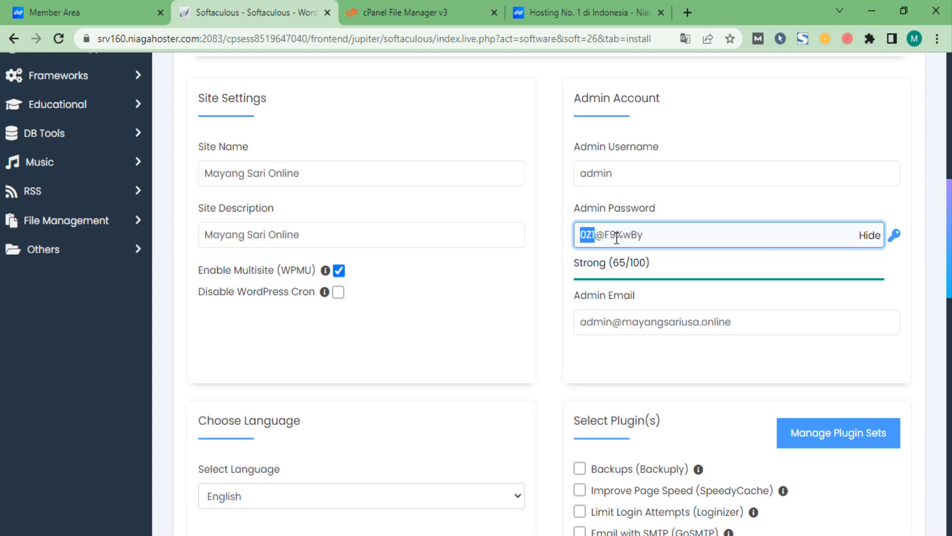
pyautogui.click(637, 235)
# Step: Examine the remaining installation options: the language choices, the plugin selection, Advanced Options and the available themes
pyautogui.scroll(-3, 665, 288)
pyautogui.scroll(-2, 665, 301)
pyautogui.scroll(3, 436, 292)
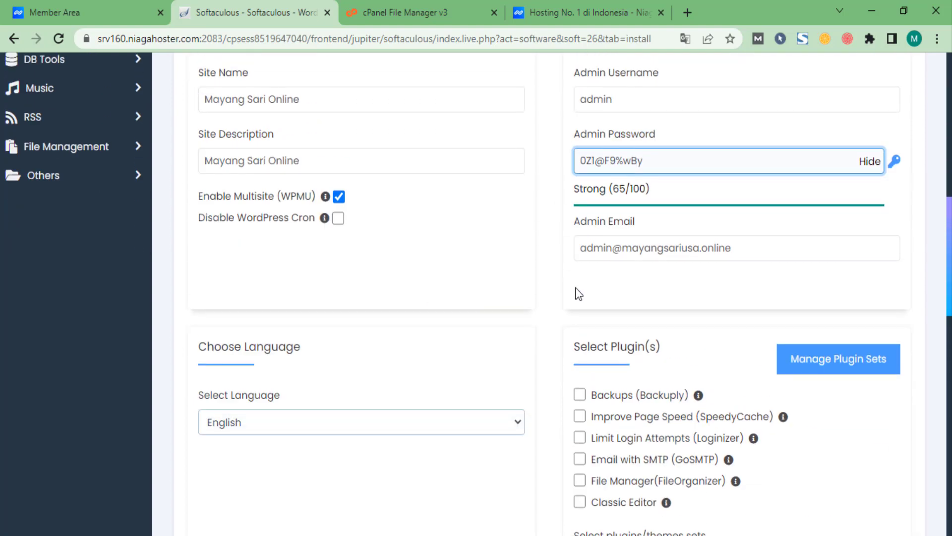
pyautogui.scroll(-1, 663, 353)
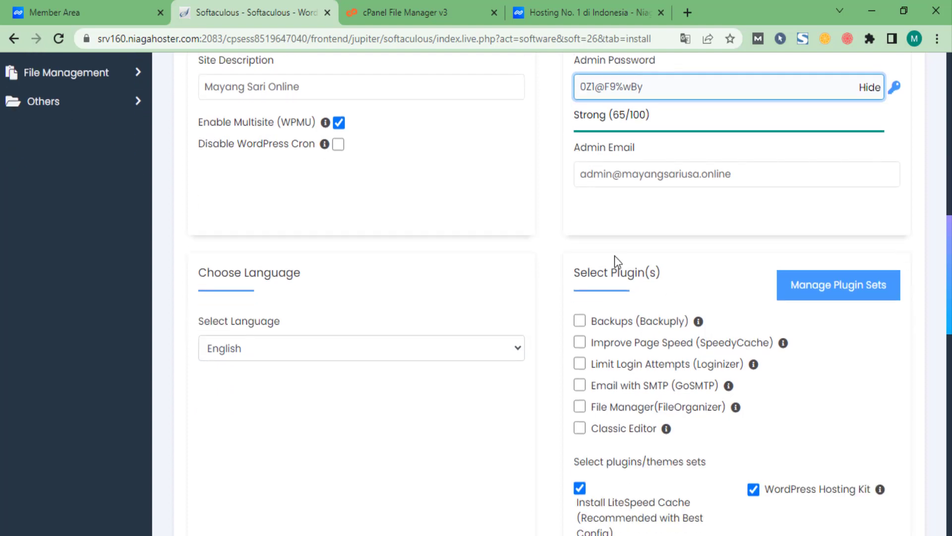
pyautogui.scroll(1, 403, 318)
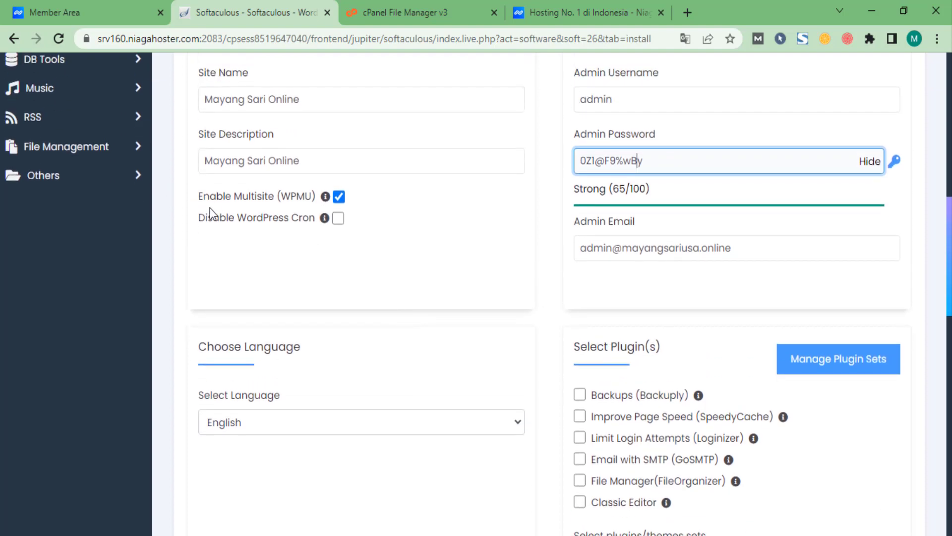
pyautogui.scroll(-1, 343, 233)
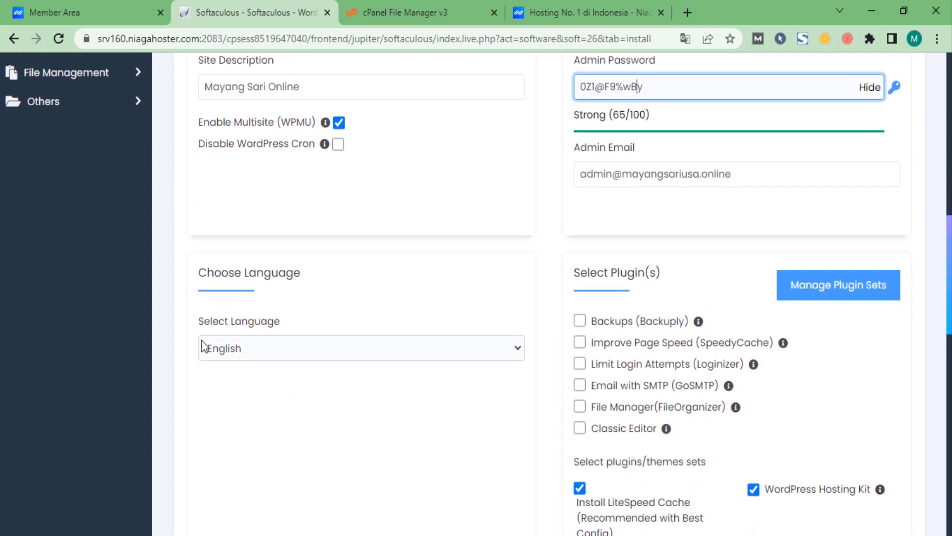
pyautogui.click(246, 355)
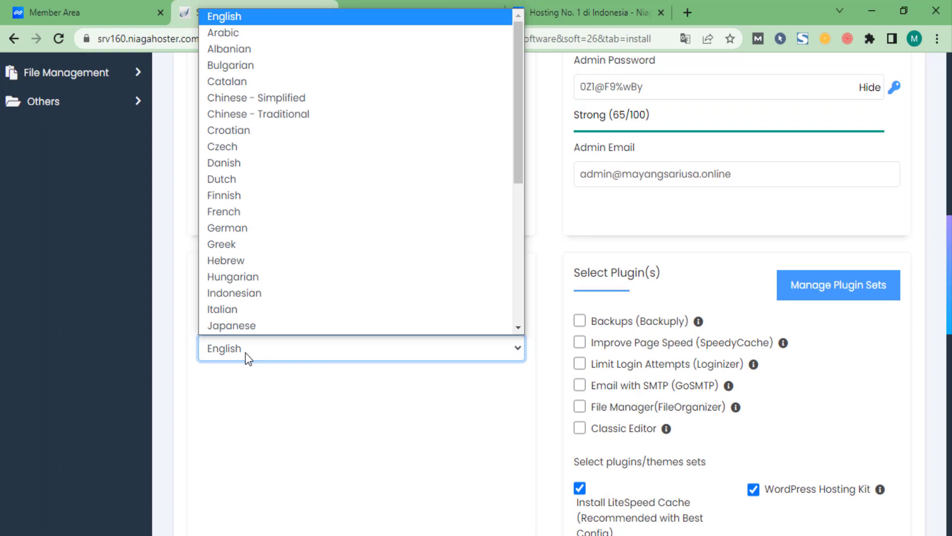
pyautogui.click(250, 347)
pyautogui.click(249, 347)
pyautogui.click(314, 471)
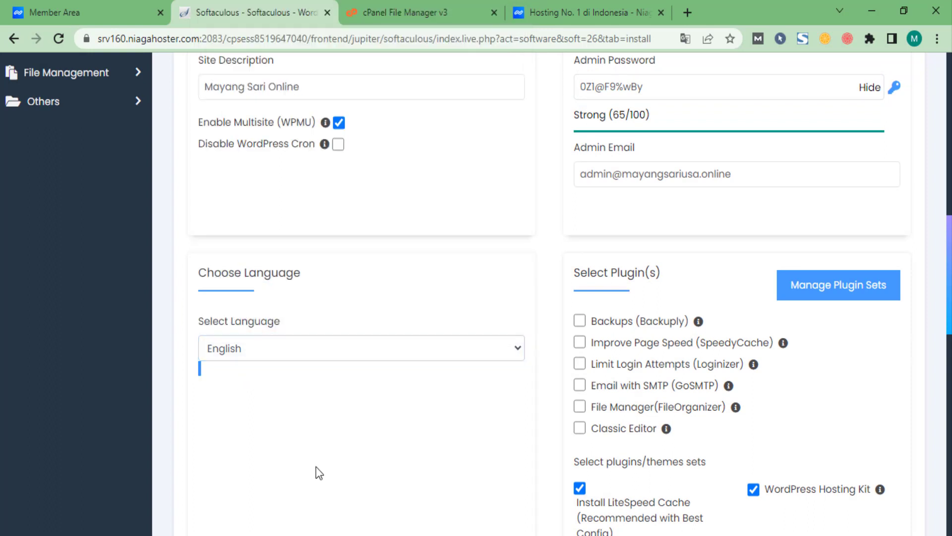
pyautogui.scroll(-3, 749, 463)
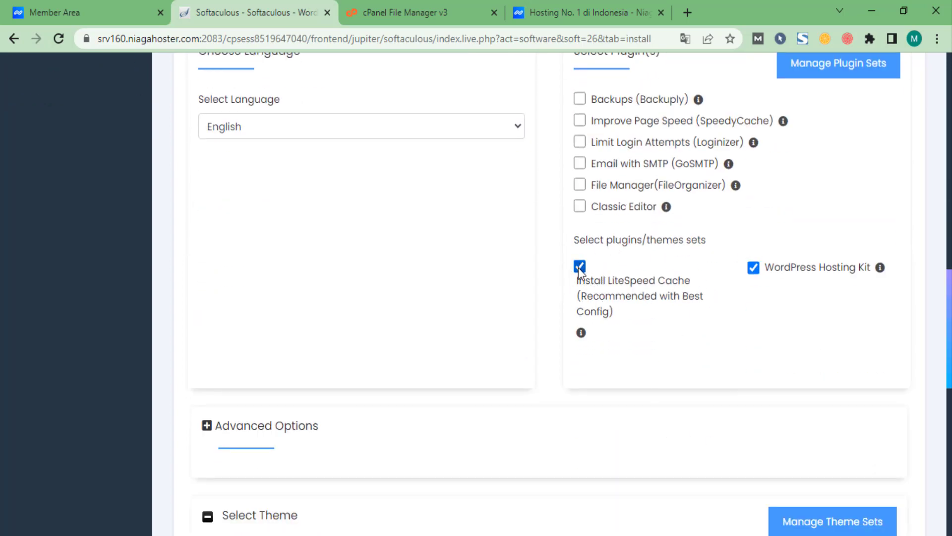
pyautogui.scroll(-6, 719, 317)
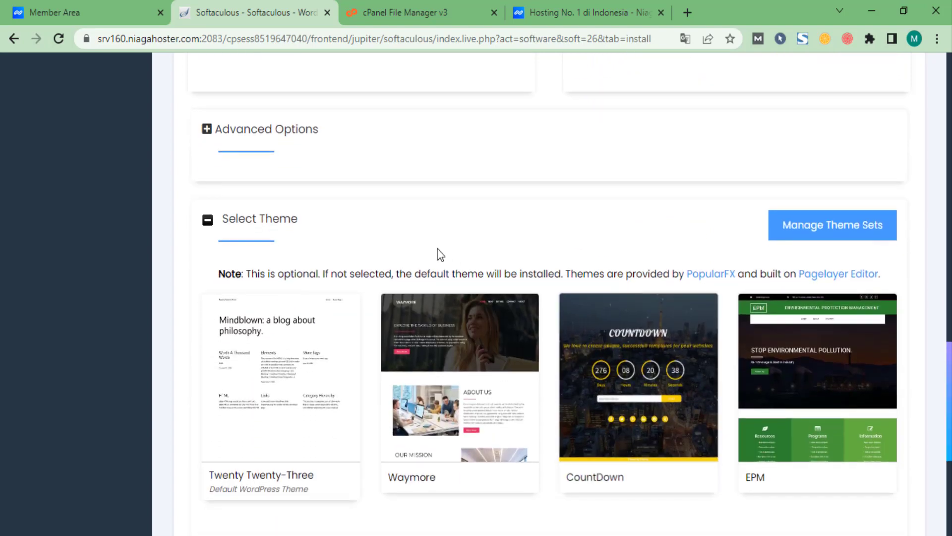
# Step: Examine the theme choices and the Email installation details field, checking the WordPress installation form back to its start
pyautogui.scroll(-5, 575, 340)
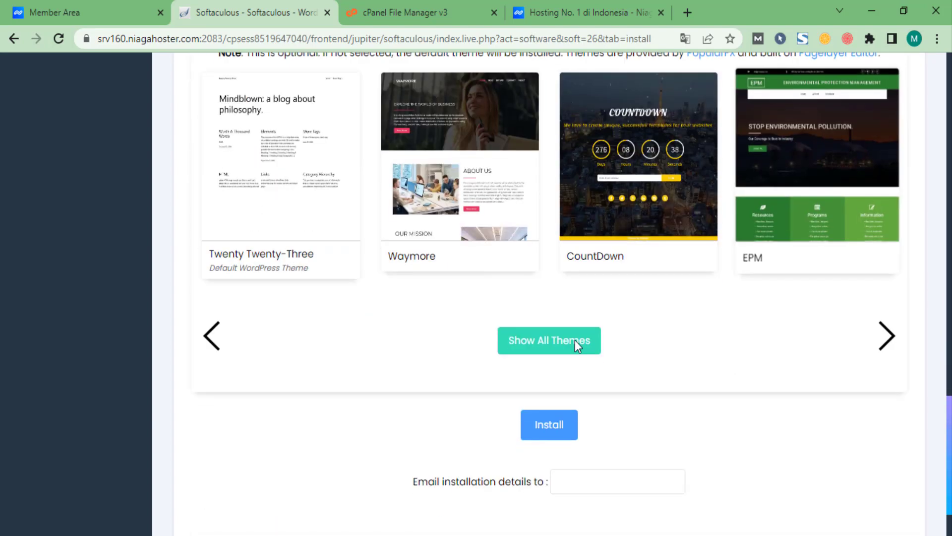
pyautogui.scroll(3, 629, 276)
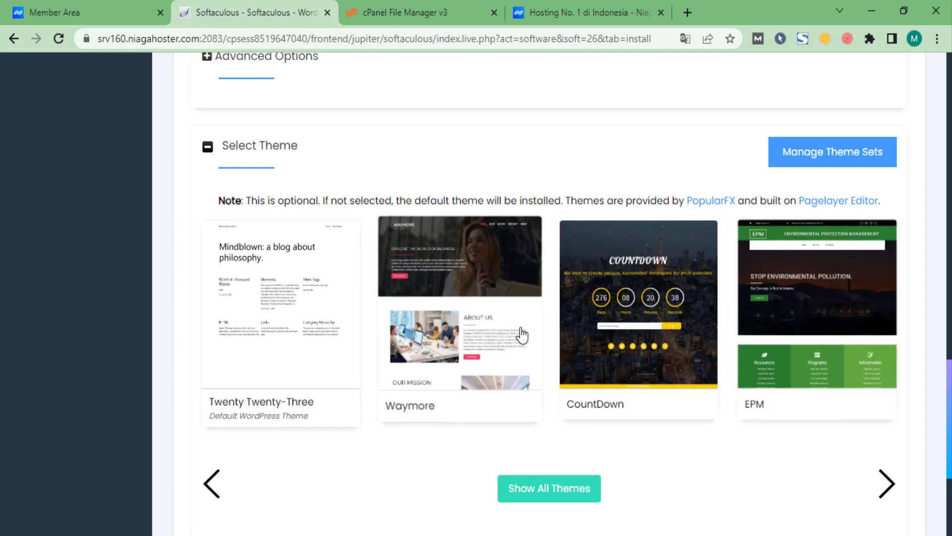
pyautogui.scroll(-5, 722, 380)
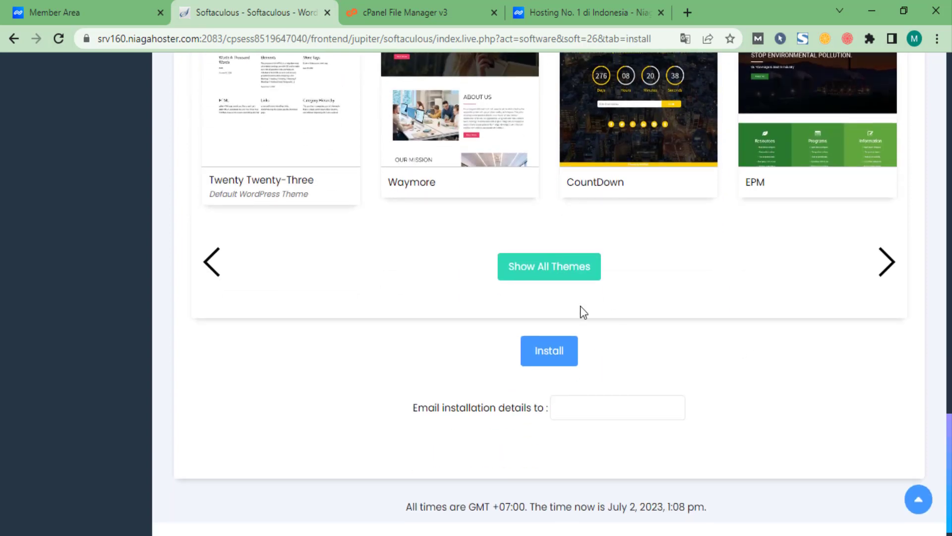
pyautogui.scroll(-1, 725, 355)
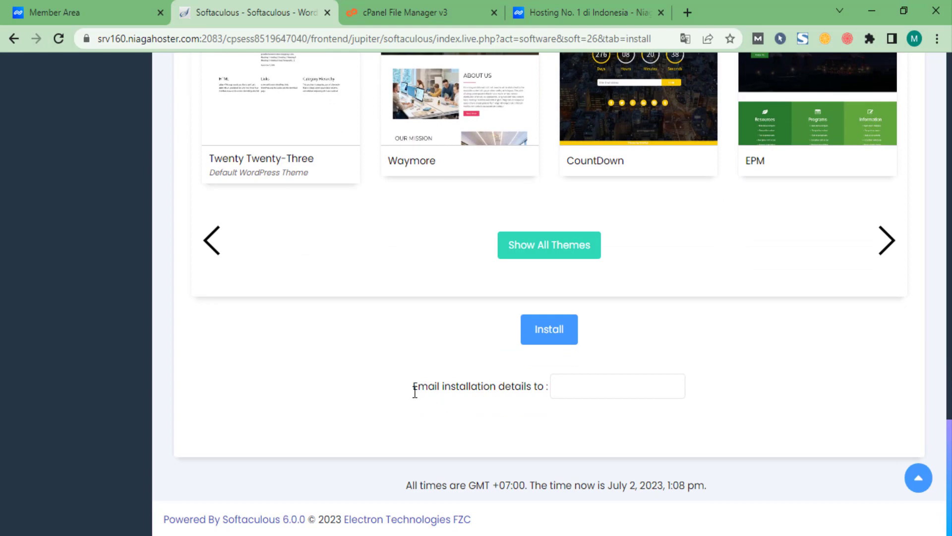
pyautogui.moveTo(414, 387); pyautogui.dragTo(549, 392)
pyautogui.click(588, 387)
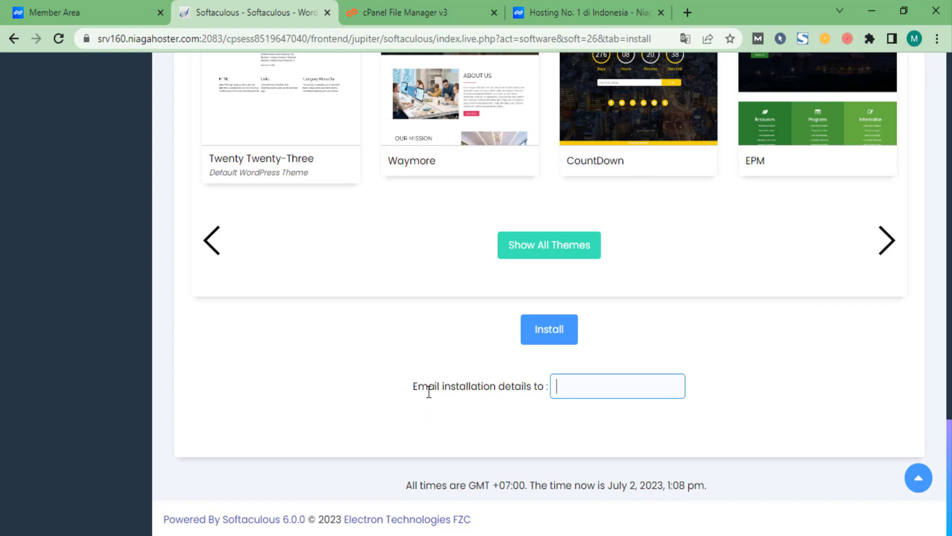
pyautogui.moveTo(415, 390); pyautogui.dragTo(493, 389)
pyautogui.click(616, 393)
pyautogui.scroll(1, 496, 392)
pyautogui.scroll(20, 484, 377)
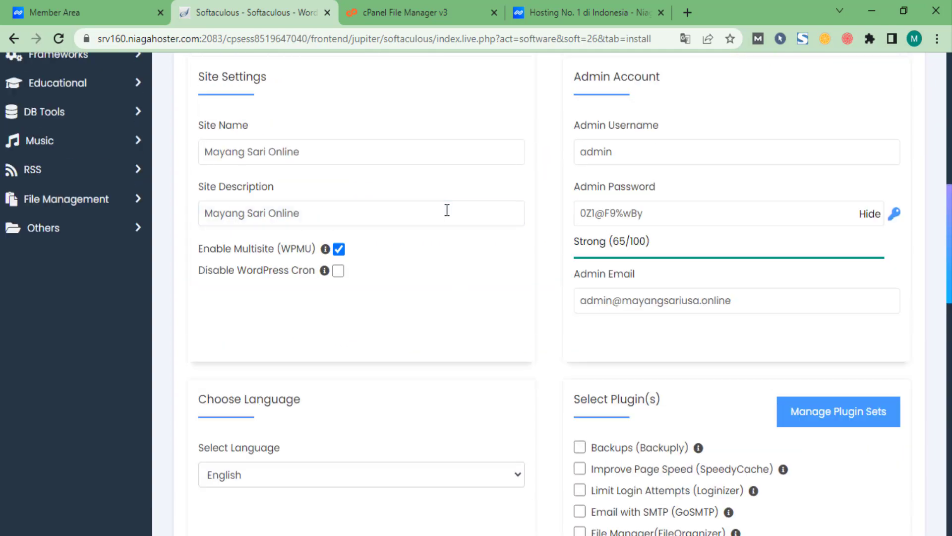
pyautogui.scroll(4, 460, 380)
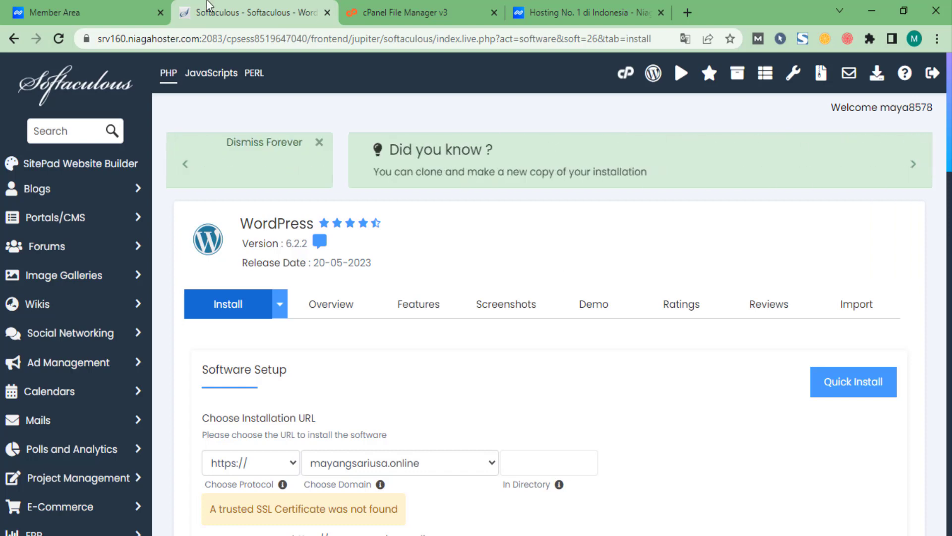
# Step: Switch to the Niagahoster member area and look over the hosting management, WordPress installation and File Manager options
pyautogui.click(93, 4)
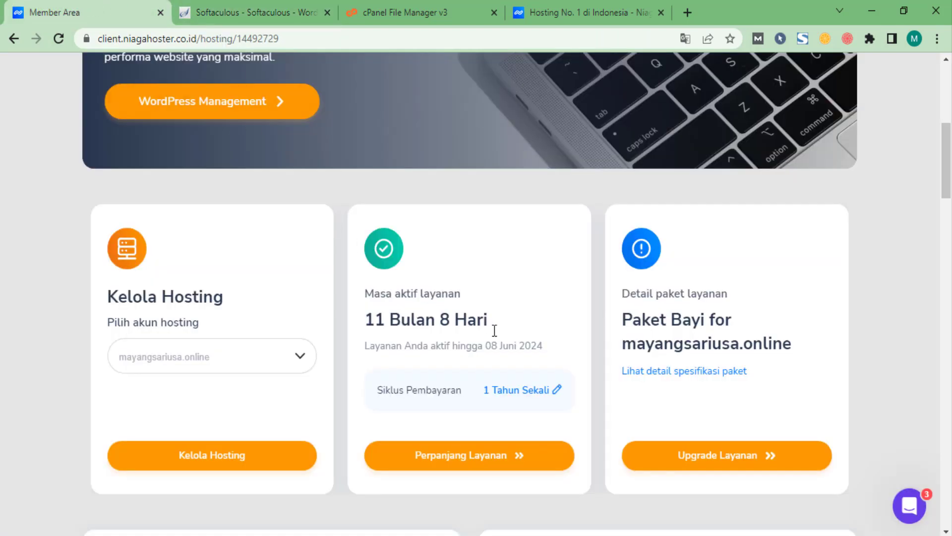
pyautogui.scroll(-5, 436, 320)
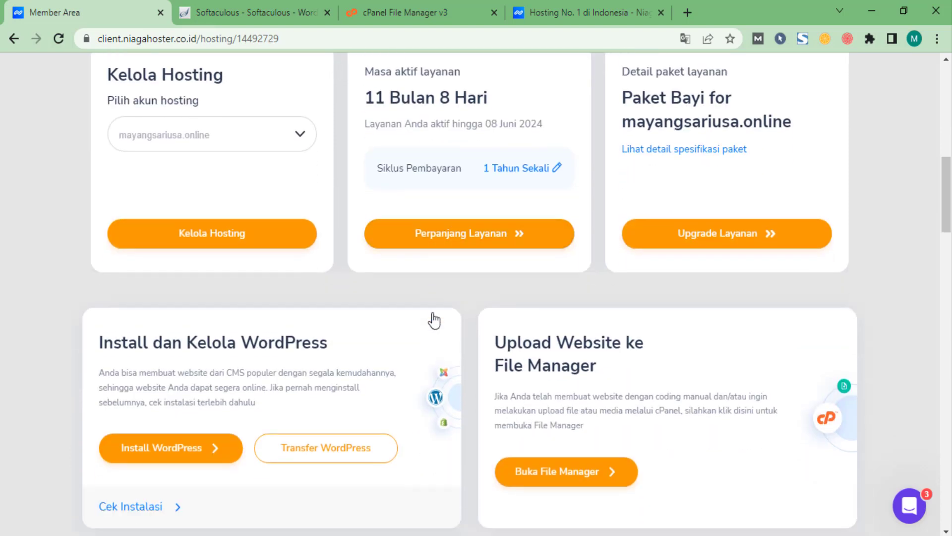
pyautogui.scroll(8, 266, 231)
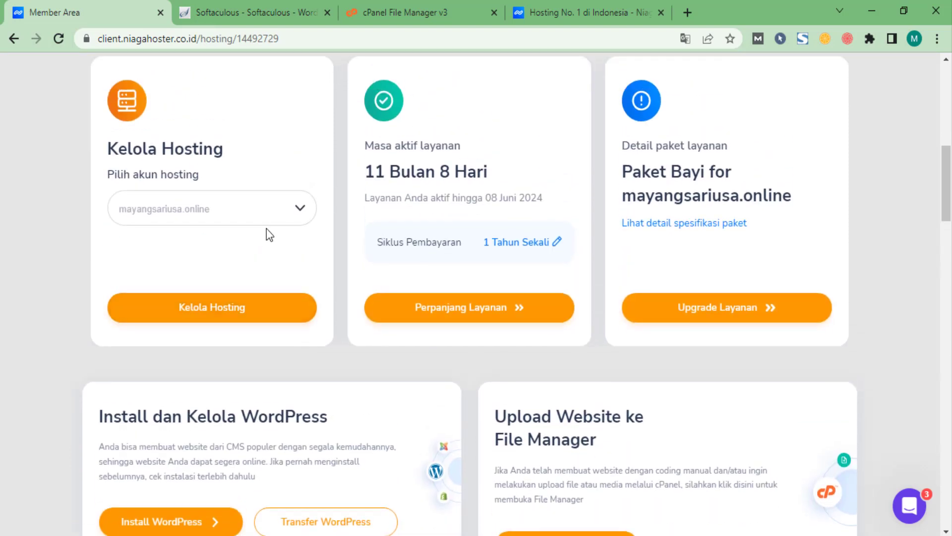
pyautogui.scroll(-5, 385, 259)
pyautogui.scroll(-3, 387, 261)
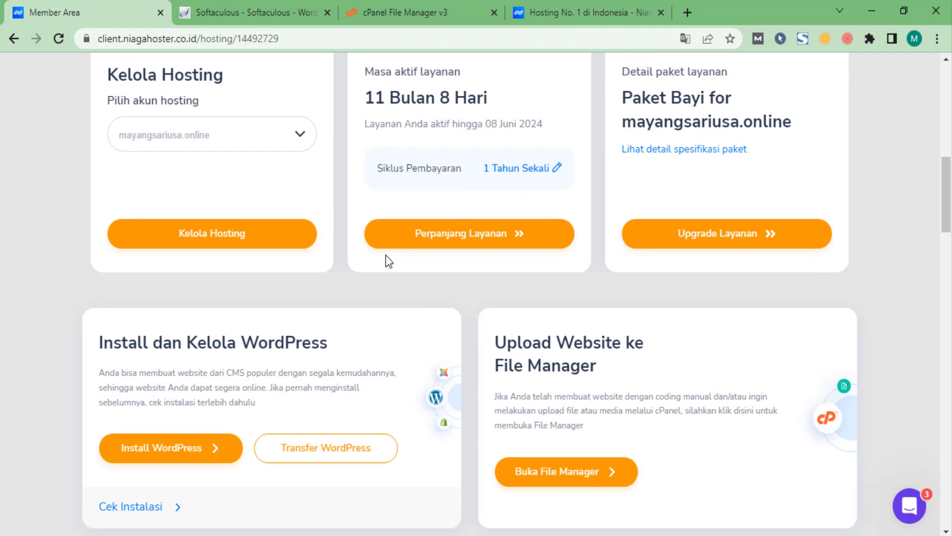
# Step: Leave the Softaculous WordPress installation form and return to the cPanel Tools page
pyautogui.click(225, 11)
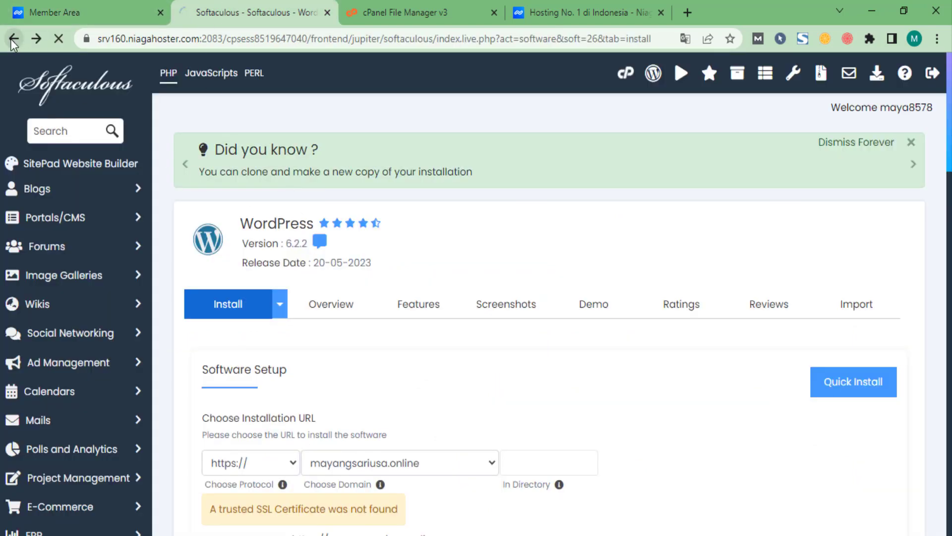
pyautogui.click(12, 38)
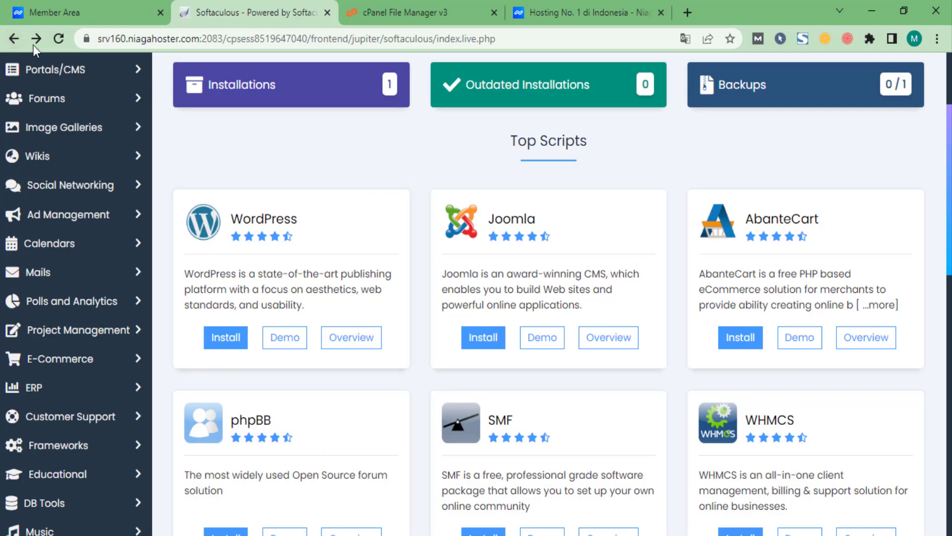
pyautogui.click(17, 42)
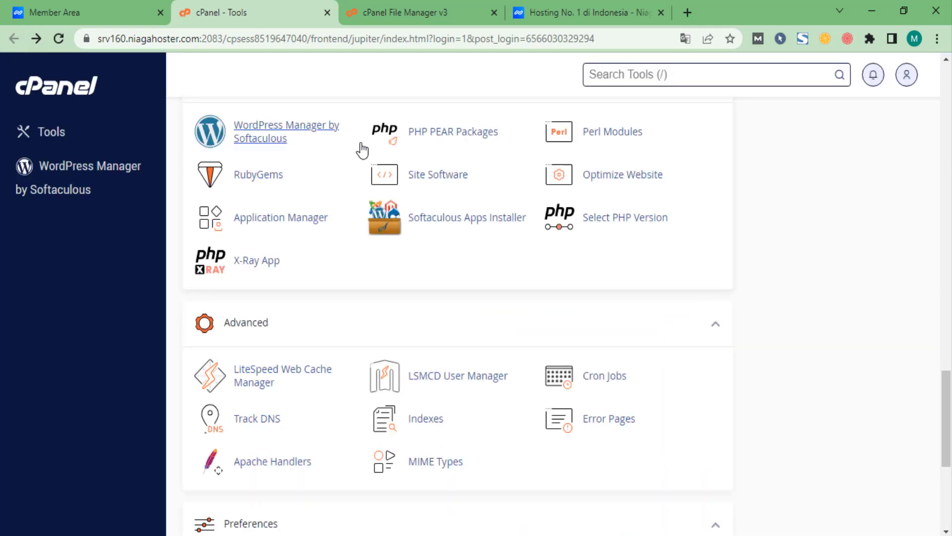
# Step: Examine the cPanel tool groups from Email and Files through Databases, Domains, Metrics, Security, Software and Advanced
pyautogui.scroll(15, 502, 254)
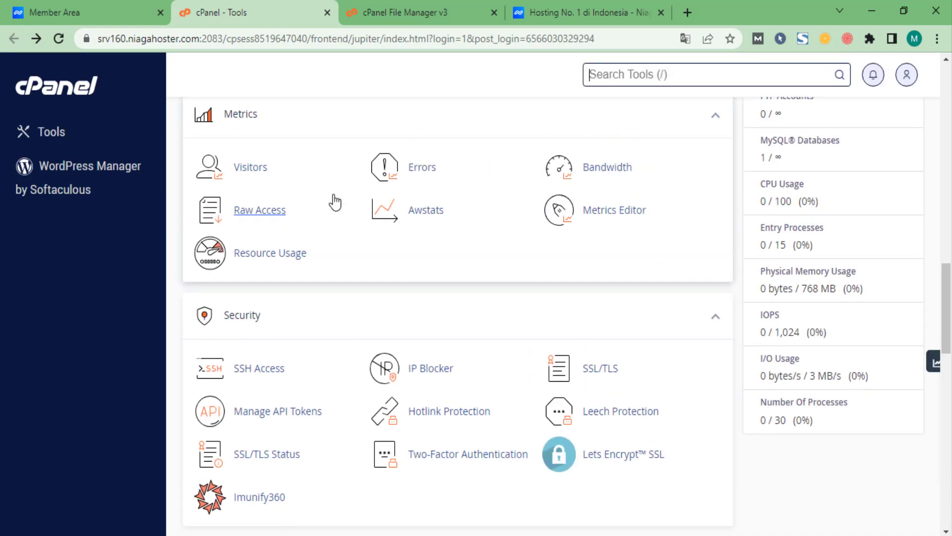
pyautogui.scroll(12, 359, 213)
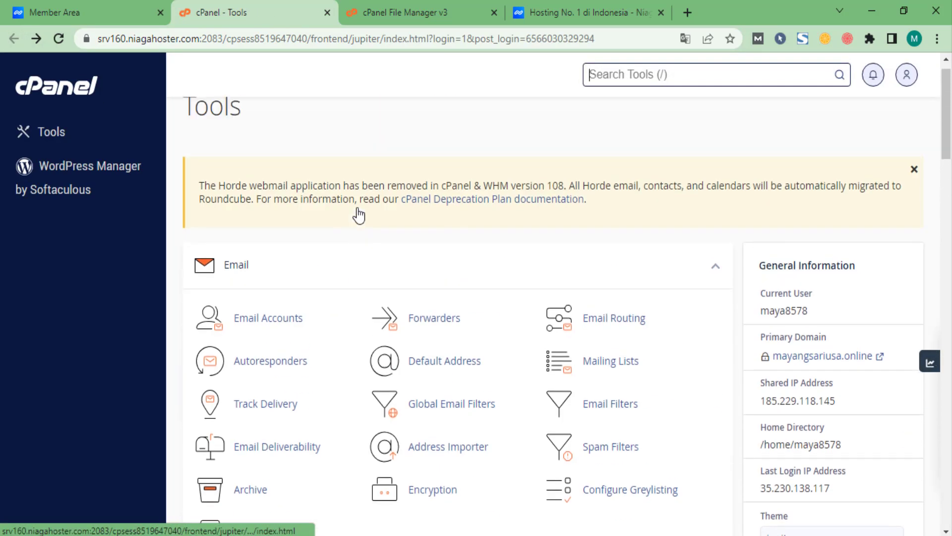
pyautogui.scroll(-7, 388, 263)
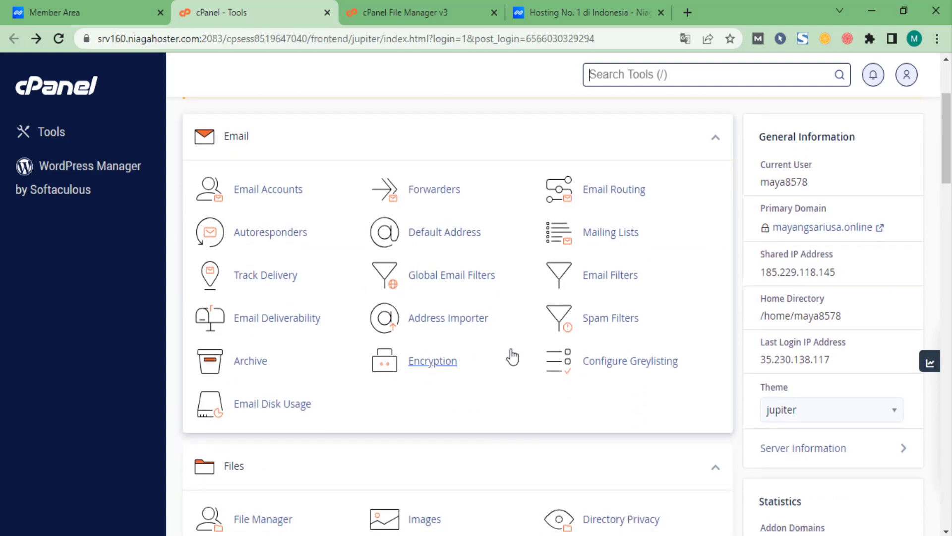
pyautogui.scroll(-13, 513, 356)
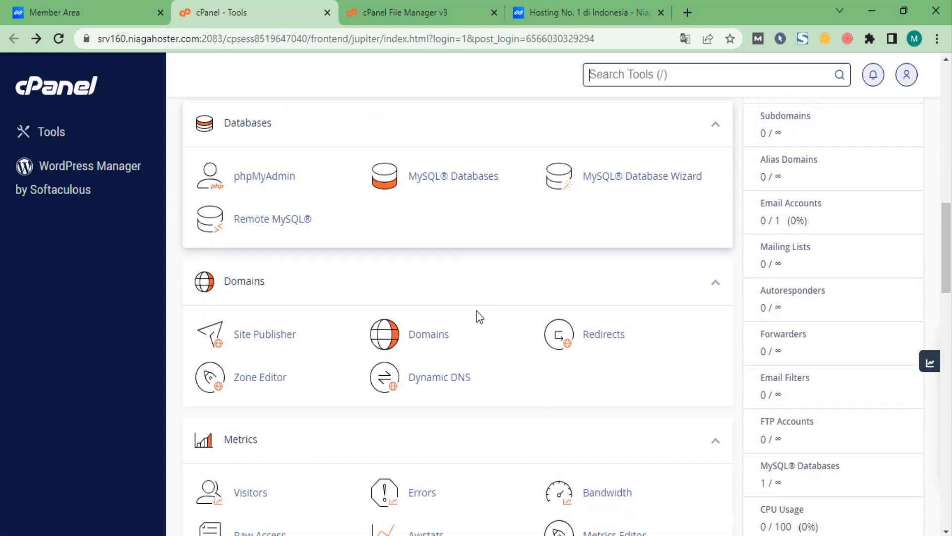
pyautogui.scroll(-5, 474, 323)
pyautogui.scroll(5, 448, 320)
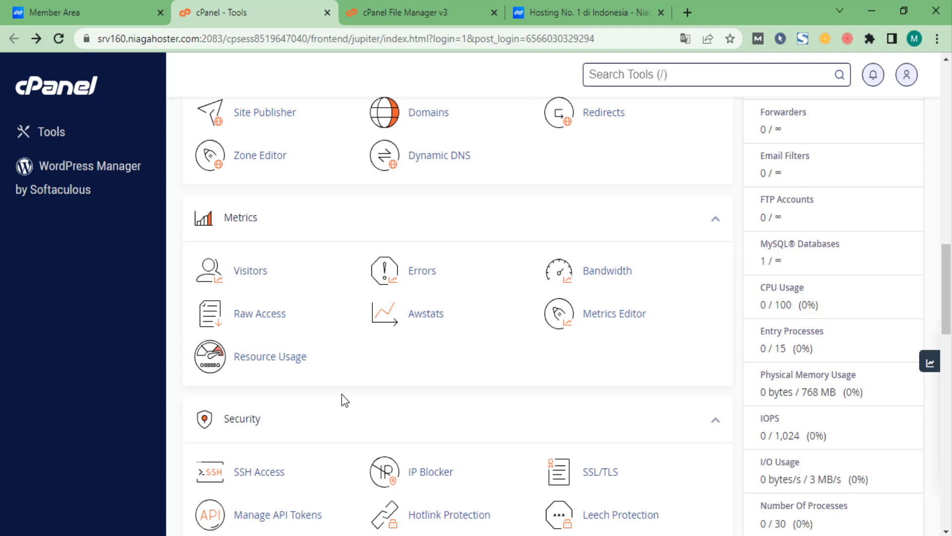
pyautogui.scroll(-3, 423, 394)
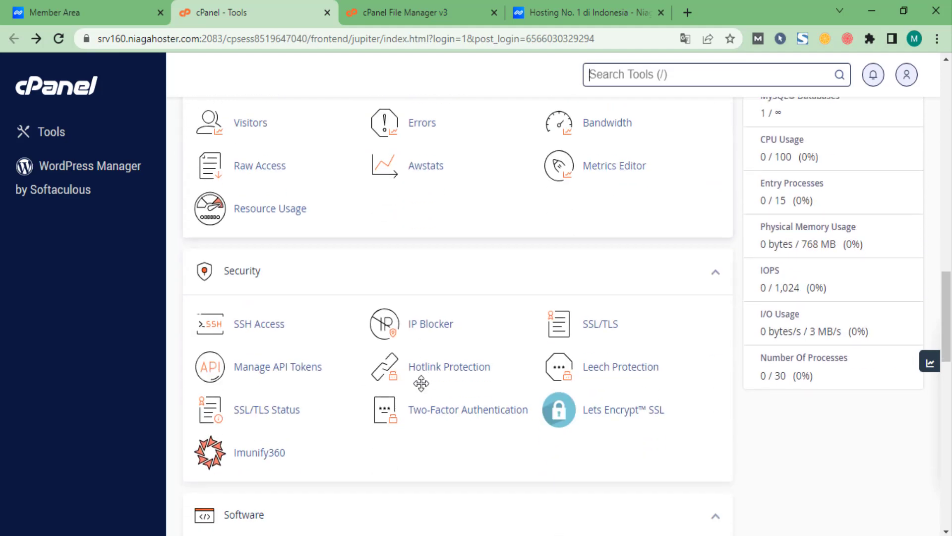
pyautogui.scroll(-3, 421, 383)
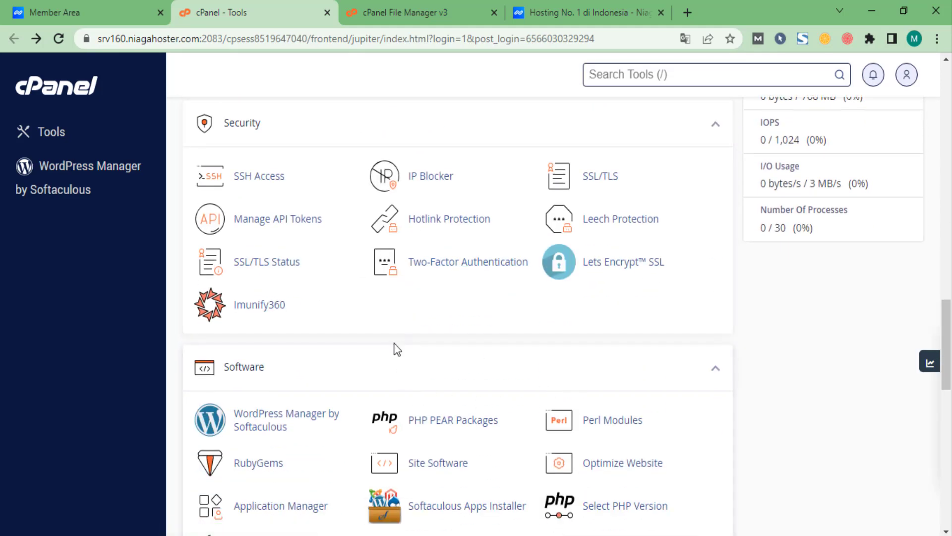
pyautogui.scroll(-4, 393, 347)
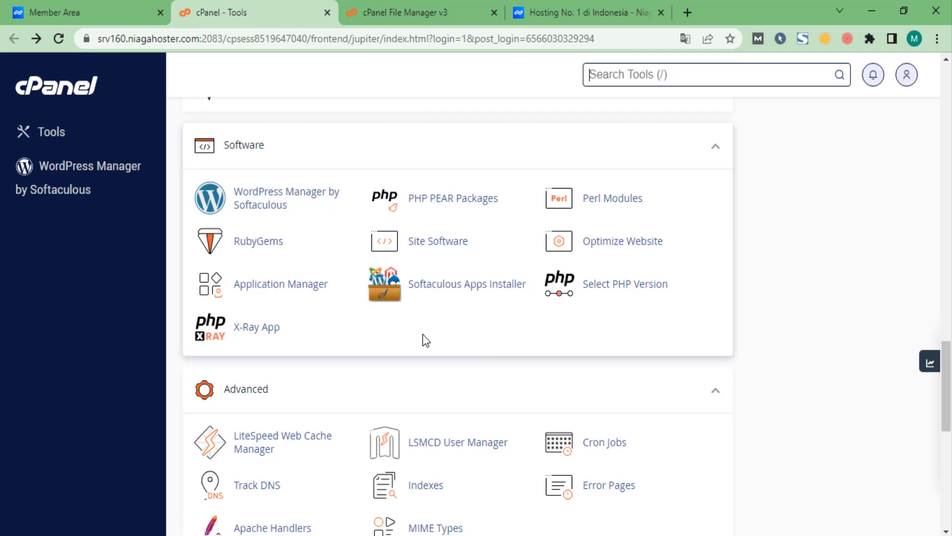
pyautogui.scroll(8, 422, 334)
pyautogui.scroll(1, 402, 244)
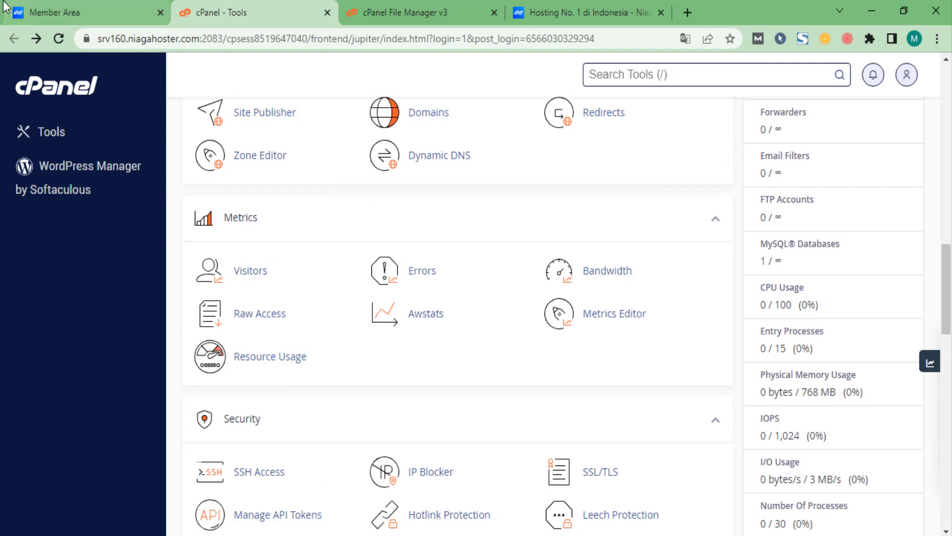
# Step: Return to the member area's service list and open the management page of the Domain service
pyautogui.click(55, 12)
pyautogui.scroll(5, 197, 231)
pyautogui.scroll(5, 197, 230)
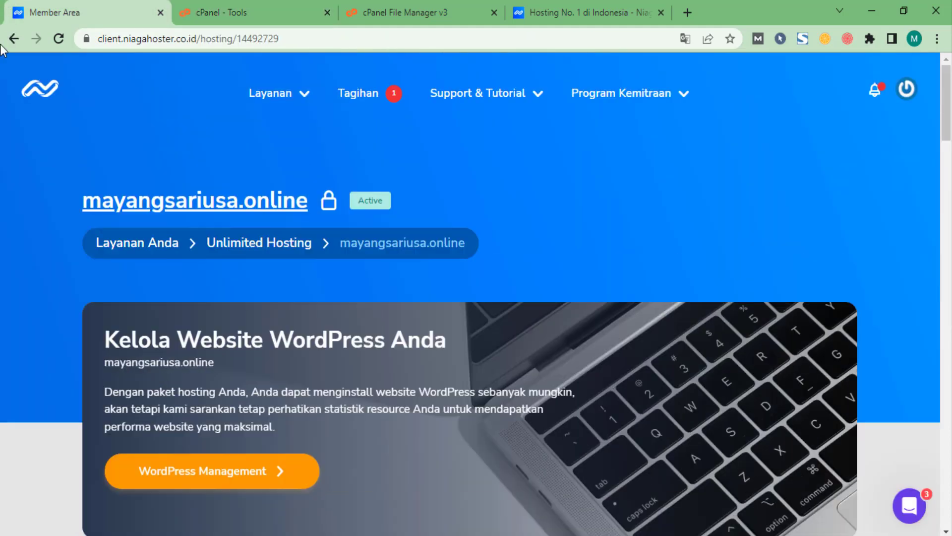
pyautogui.click(15, 39)
pyautogui.scroll(7, 238, 319)
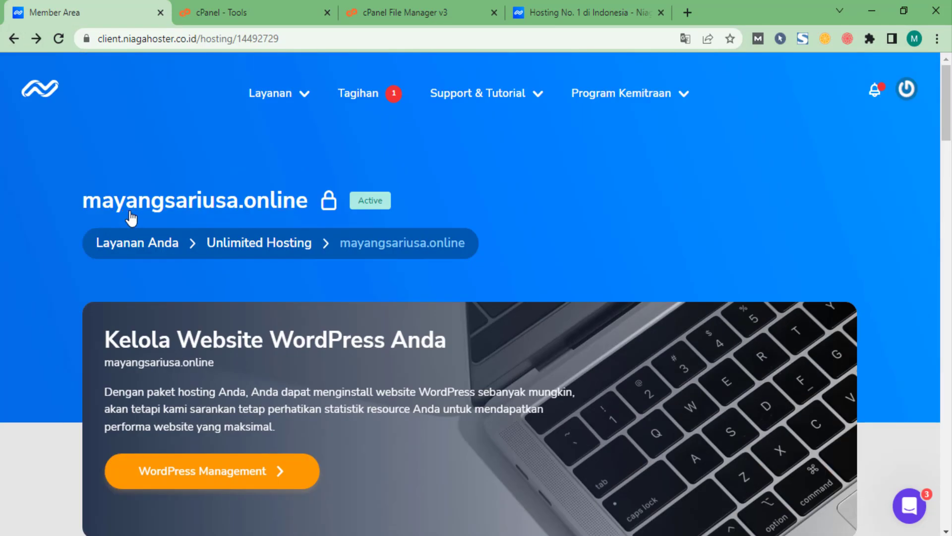
pyautogui.click(13, 39)
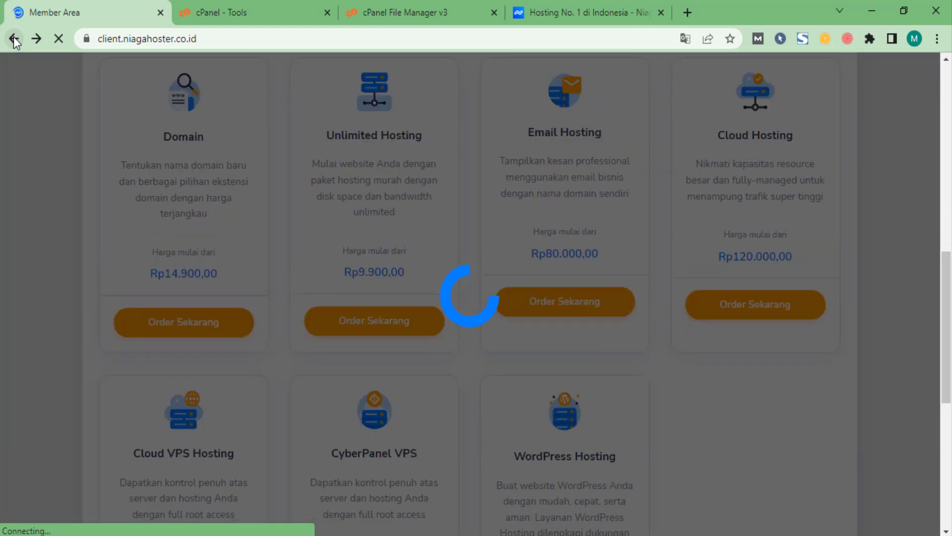
pyautogui.scroll(-1, 423, 314)
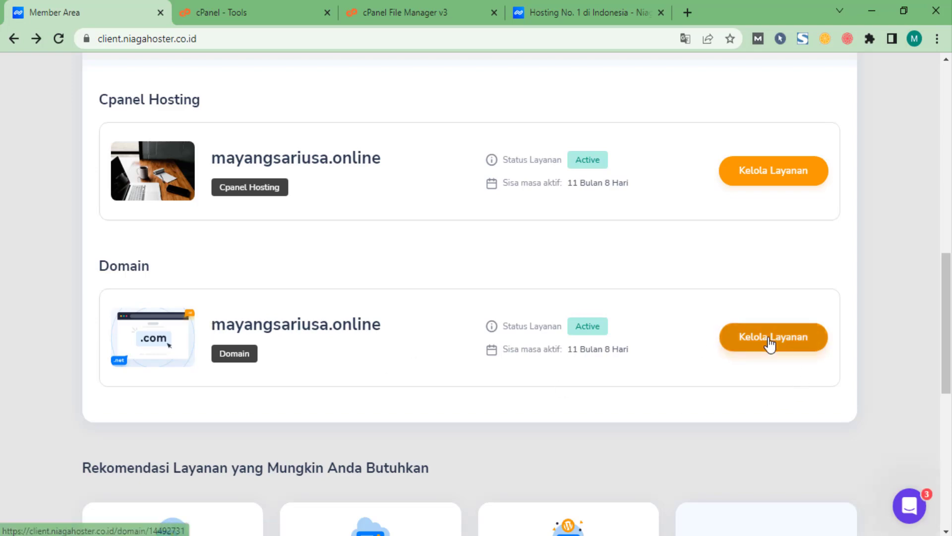
pyautogui.click(769, 344)
# Step: Look over the Databases, Domains and Metrics tools in cPanel
pyautogui.click(283, 7)
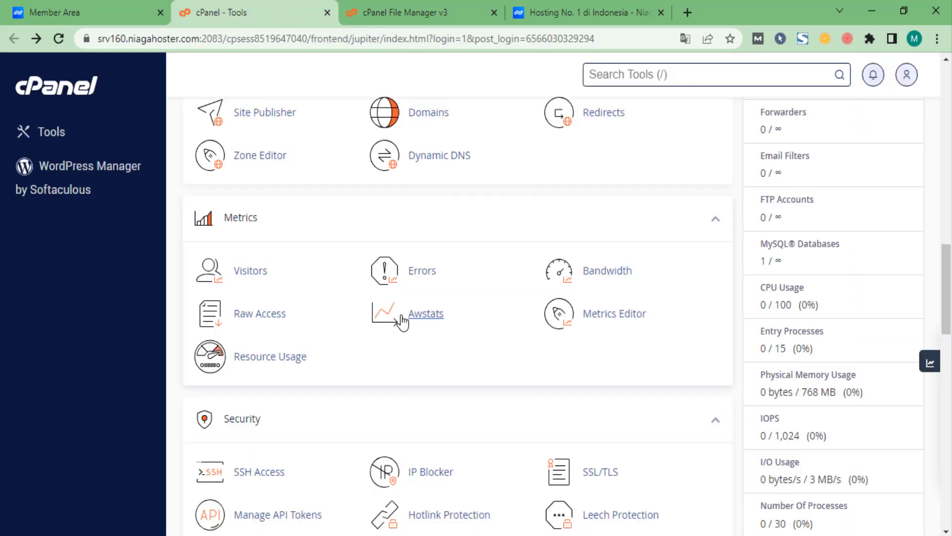
pyautogui.scroll(4, 395, 313)
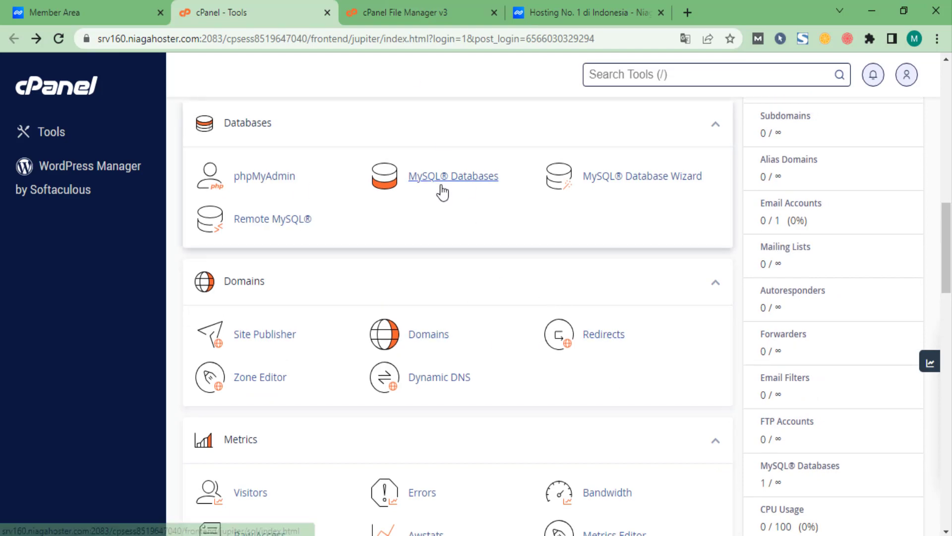
pyautogui.scroll(-3, 431, 372)
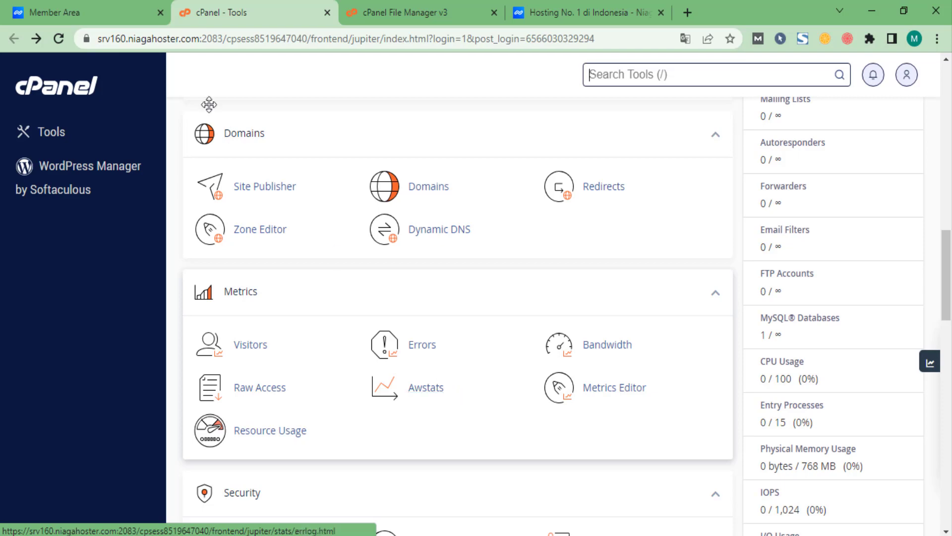
# Step: Examine the domain's management page in the member area, including its active period, payment cycle, Domain Lock and EPP Code sections
pyautogui.click(94, 10)
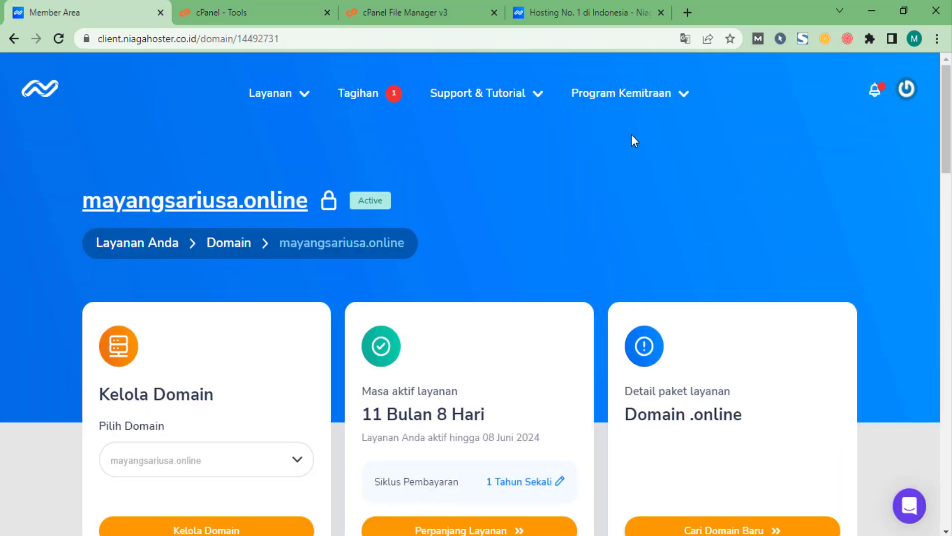
pyautogui.scroll(-3, 516, 344)
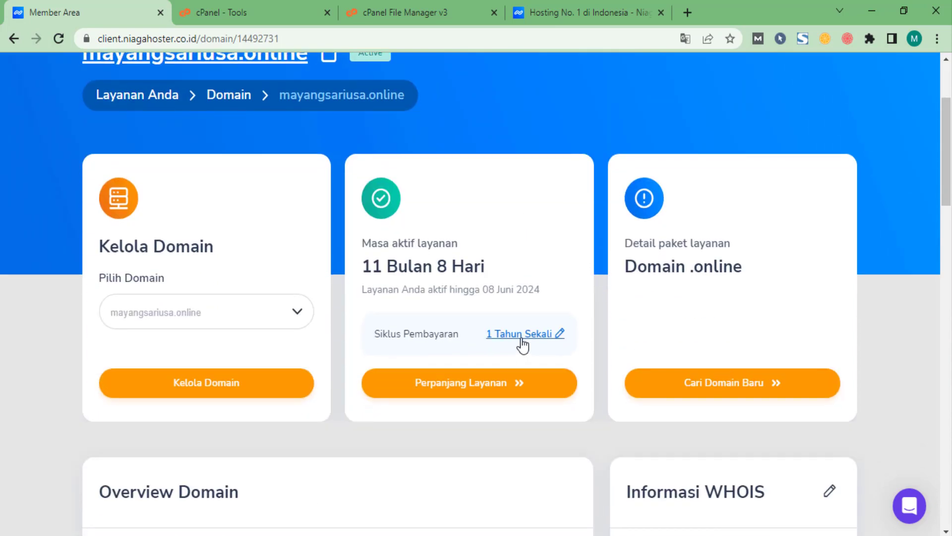
pyautogui.scroll(-2, 494, 358)
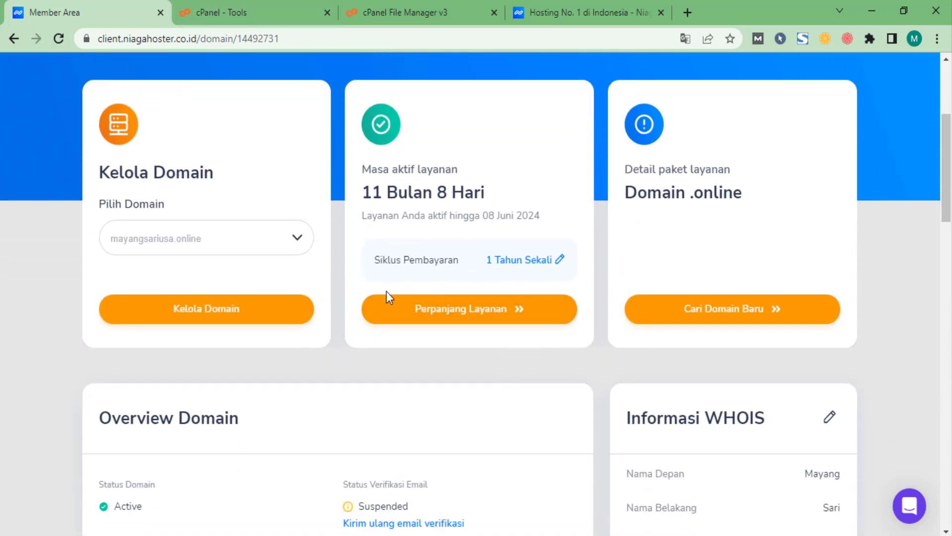
pyautogui.scroll(3, 407, 335)
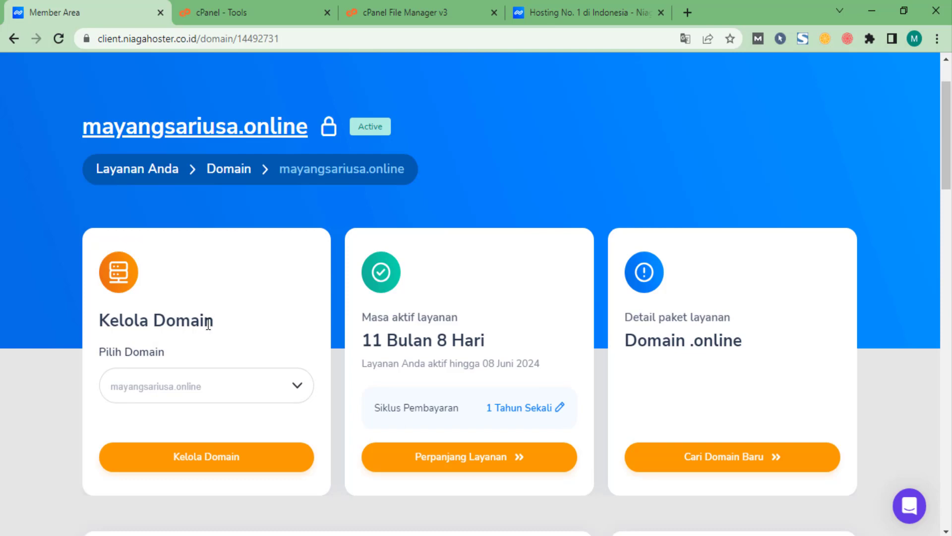
pyautogui.scroll(-3, 209, 324)
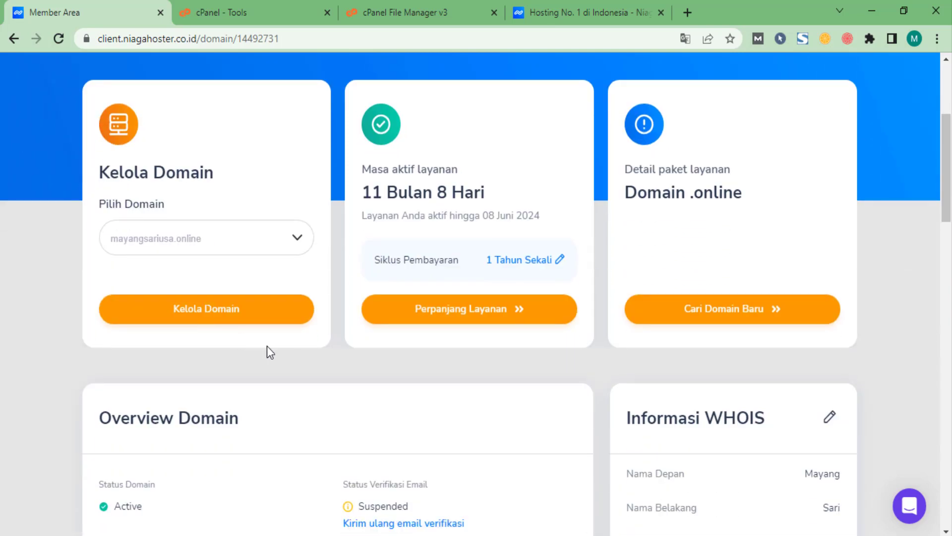
pyautogui.scroll(-20, 267, 346)
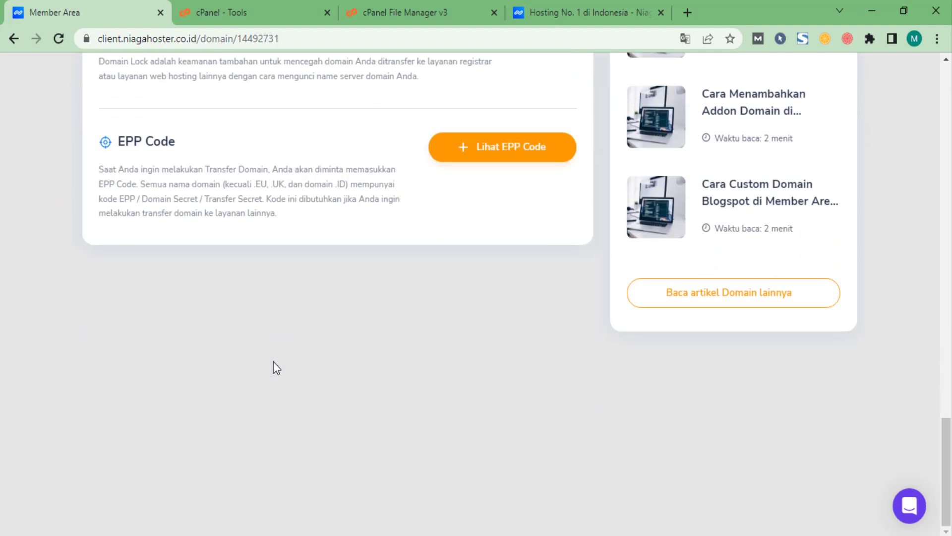
pyautogui.scroll(3, 229, 243)
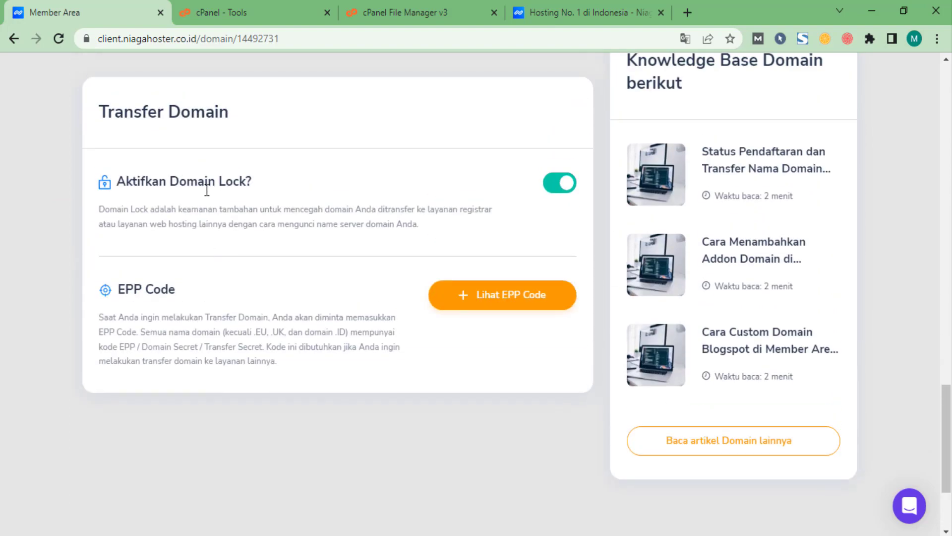
pyautogui.scroll(20, 451, 300)
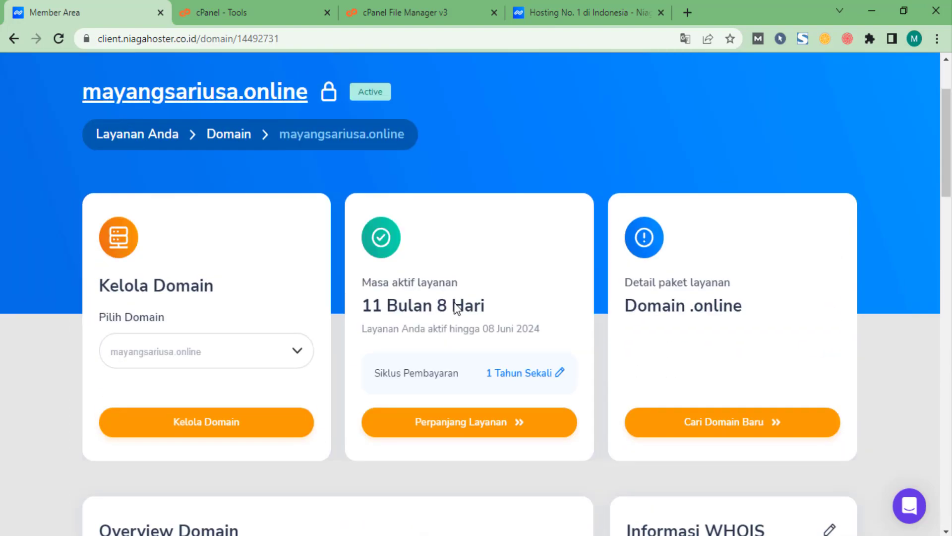